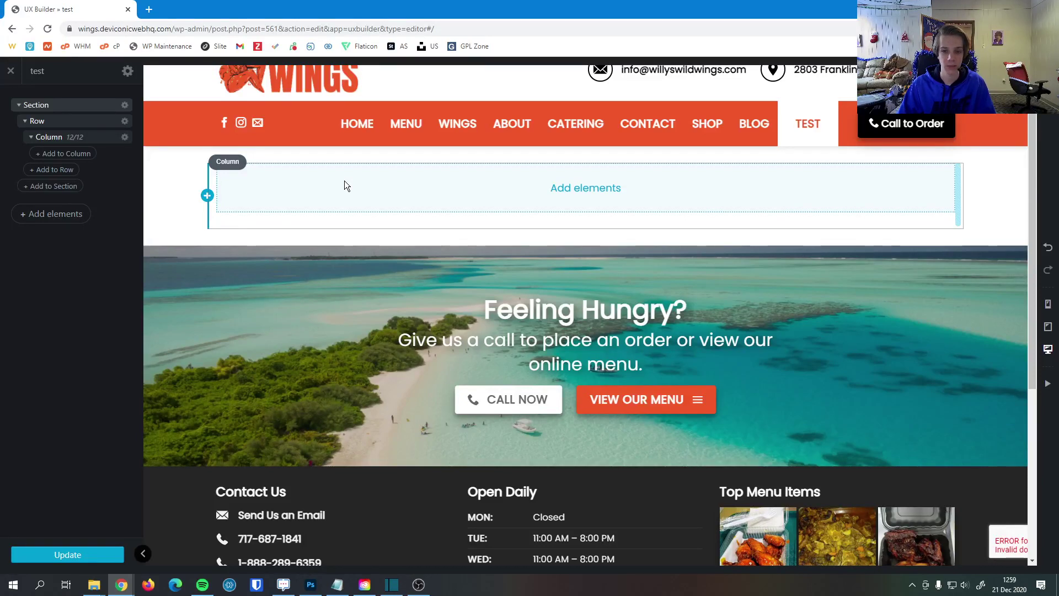
# Open the Add Elements panel in the test page's empty column.
pyautogui.click(587, 190)
# Insert a Team Member element via a 'team' search and shrink its photo width to 20%.
pyautogui.write('team')
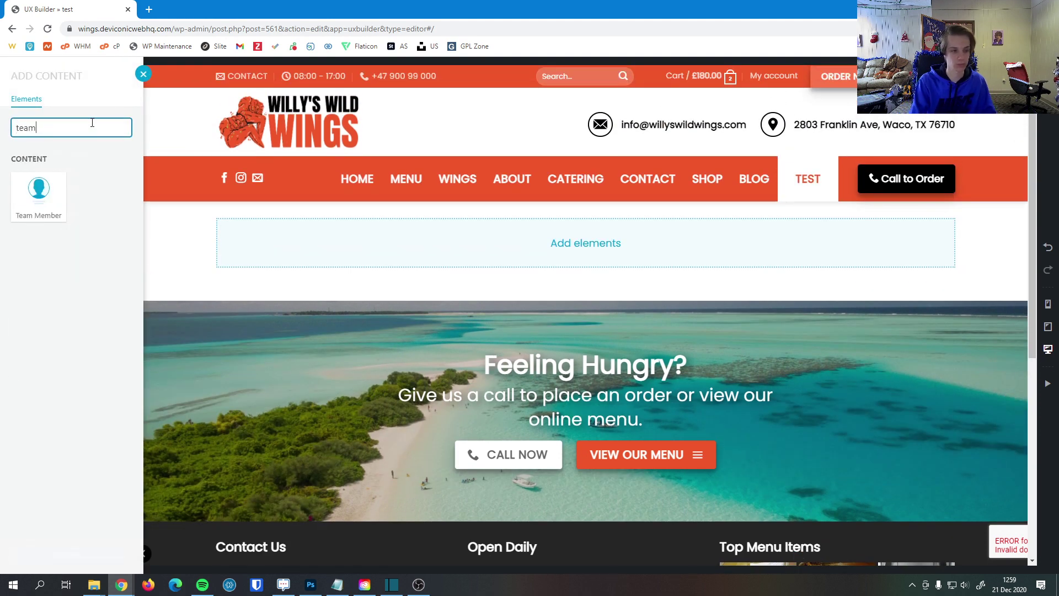
pyautogui.click(45, 199)
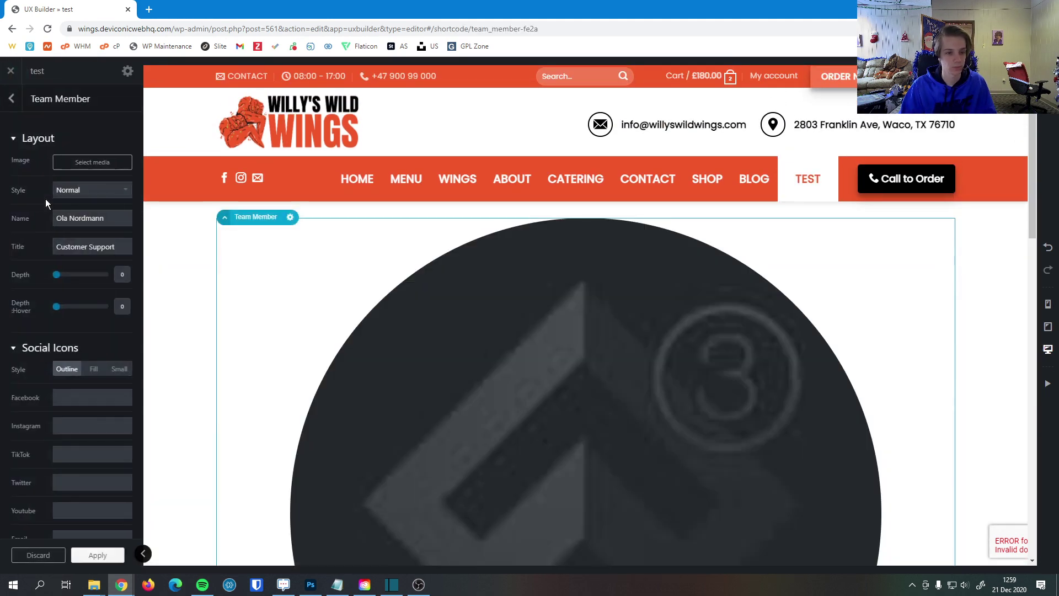
pyautogui.scroll(-5, 551, 358)
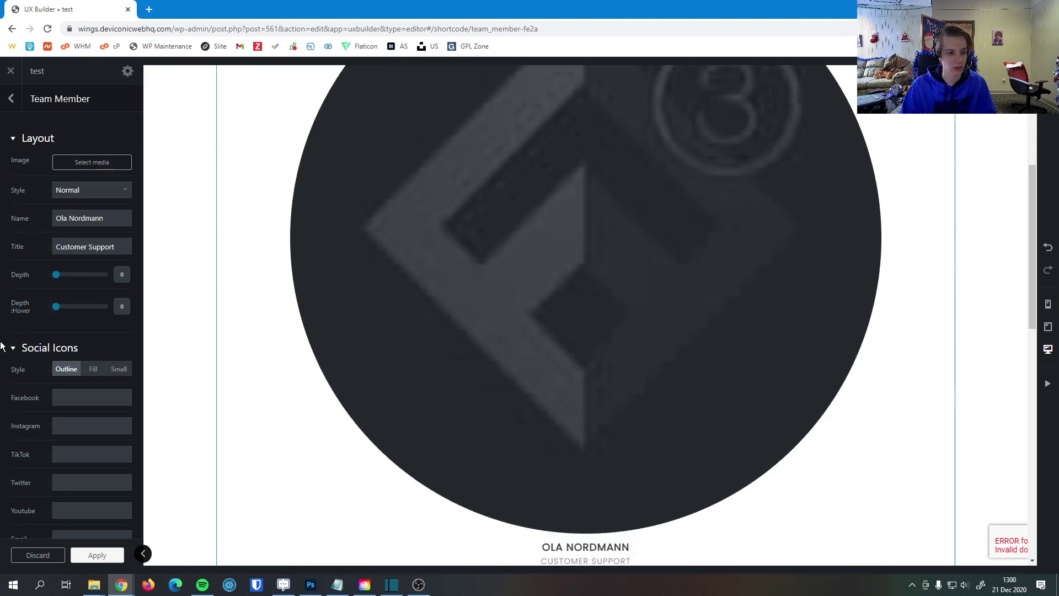
pyautogui.scroll(-10, 2, 346)
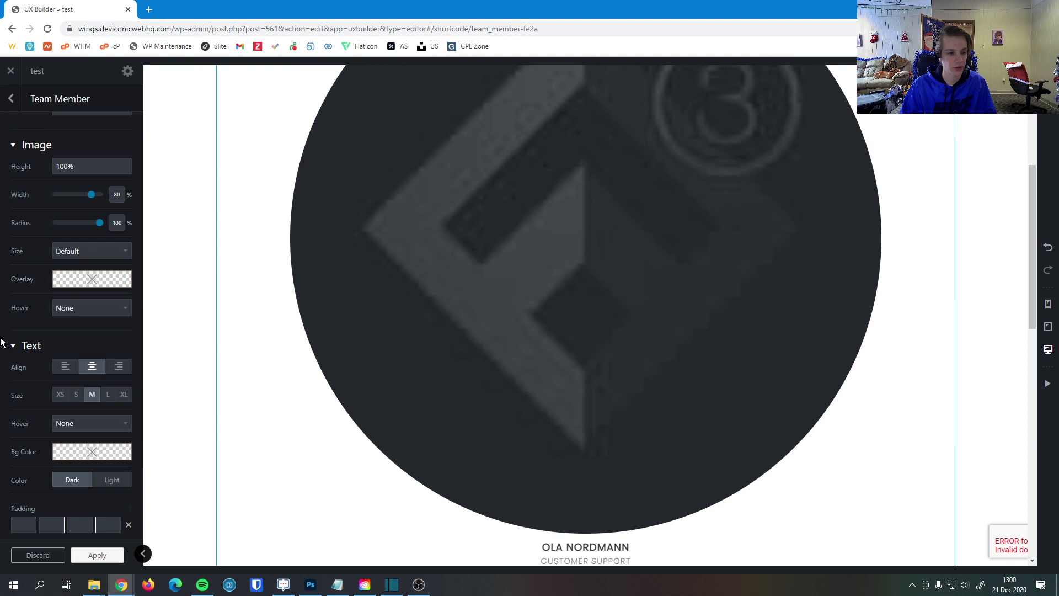
pyautogui.moveTo(78, 159)
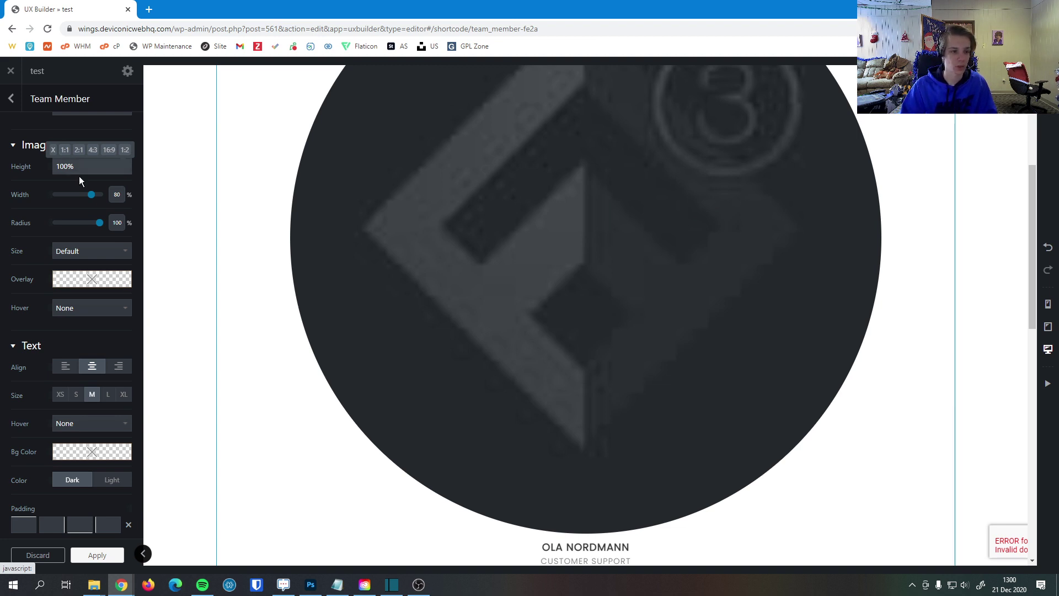
pyautogui.moveTo(91, 201); pyautogui.dragTo(65, 199)
# Set the photo's radius to 100 so it displays as a circle.
pyautogui.scroll(4, 247, 209)
pyautogui.scroll(-1, 248, 214)
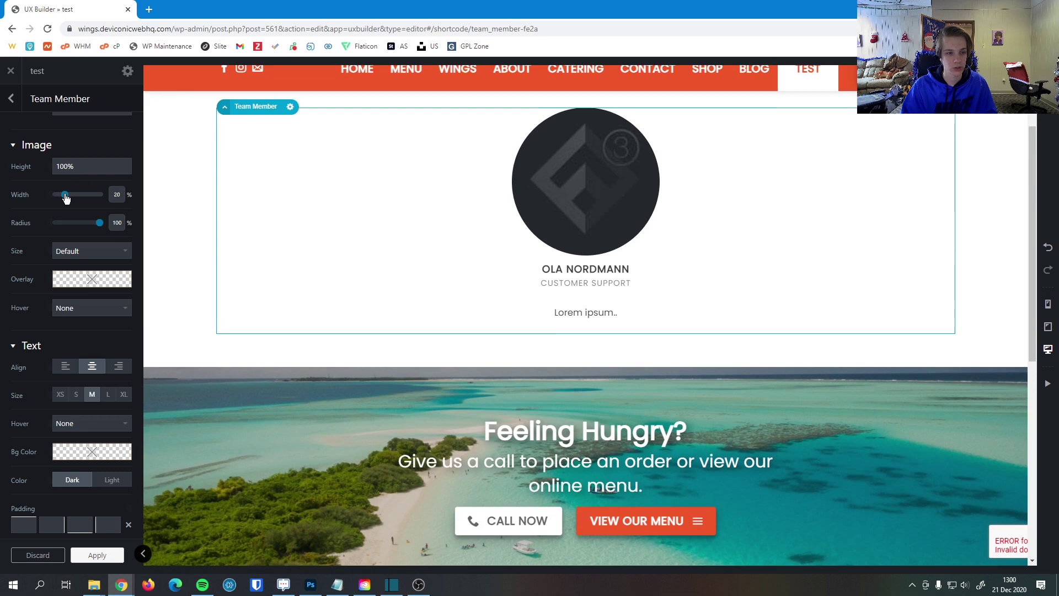
pyautogui.moveTo(100, 222)
pyautogui.mouseDown()
pyautogui.moveTo(35, 230)
pyautogui.moveTo(104, 224)
pyautogui.mouseUp()
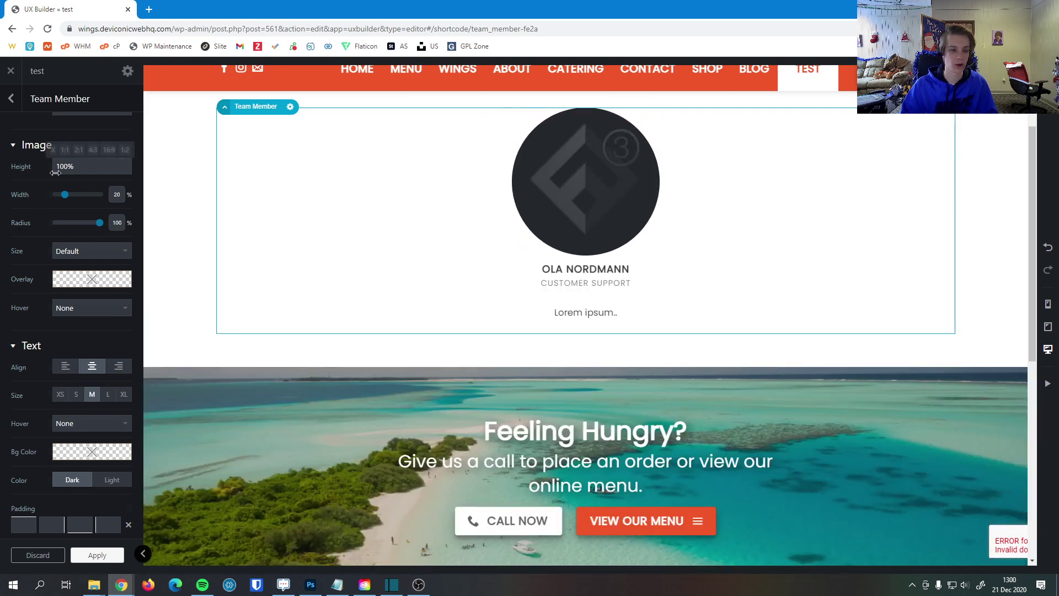
pyautogui.scroll(6, 4, 270)
pyautogui.scroll(5, 4, 270)
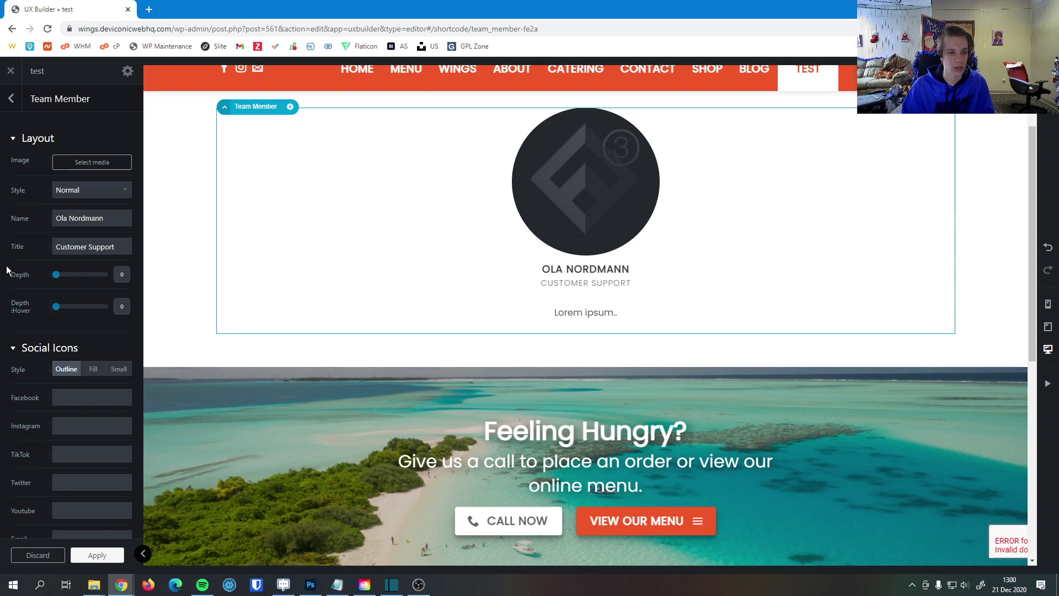
# Replace the placeholder photo with the two-puppies image from the Media Library.
pyautogui.click(94, 162)
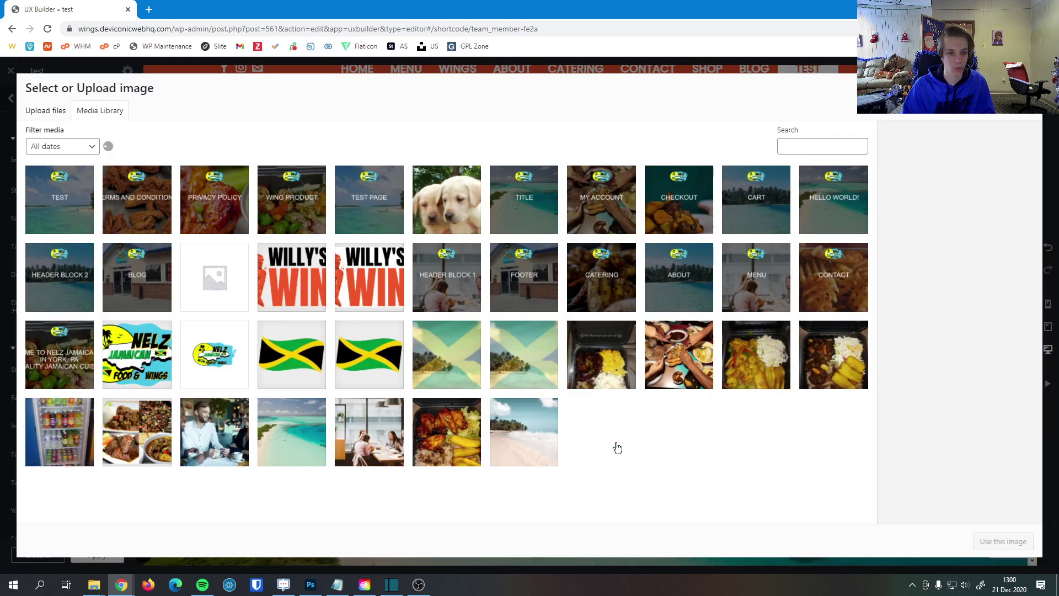
pyautogui.scroll(-5, 616, 444)
pyautogui.scroll(5, 616, 442)
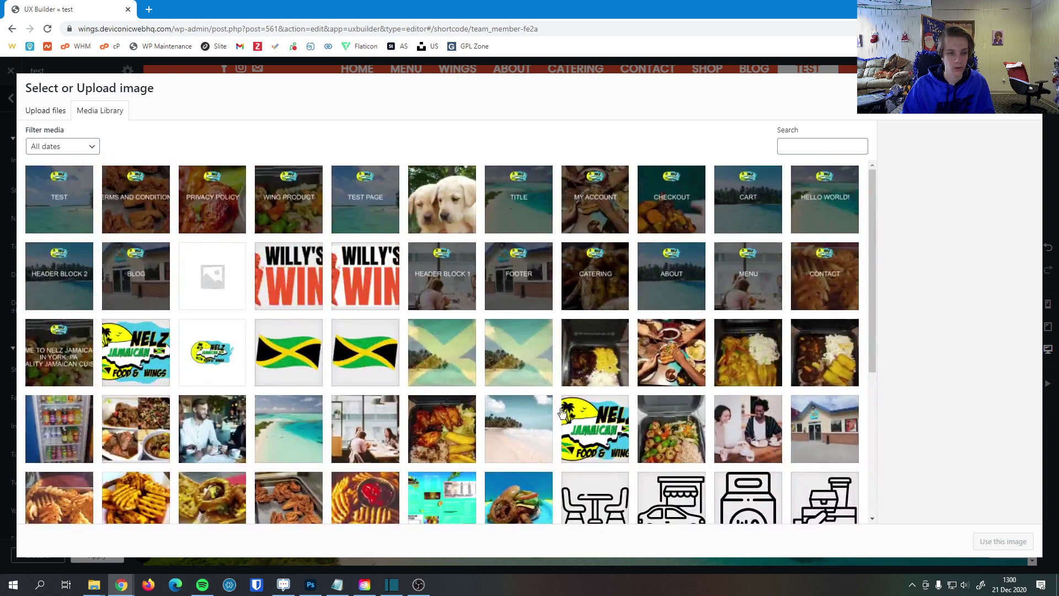
pyautogui.click(431, 215)
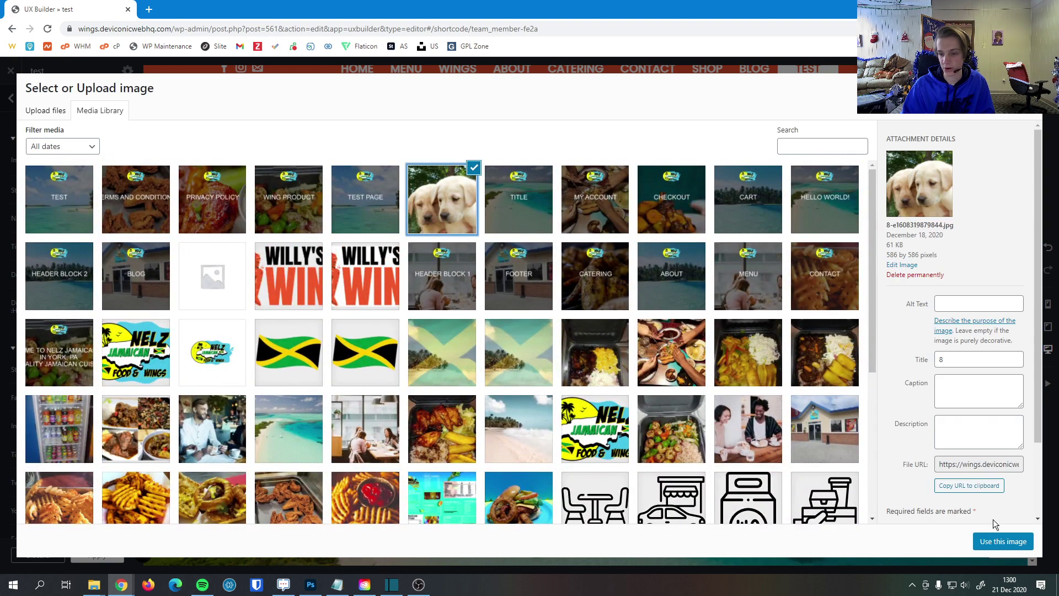
pyautogui.click(1001, 540)
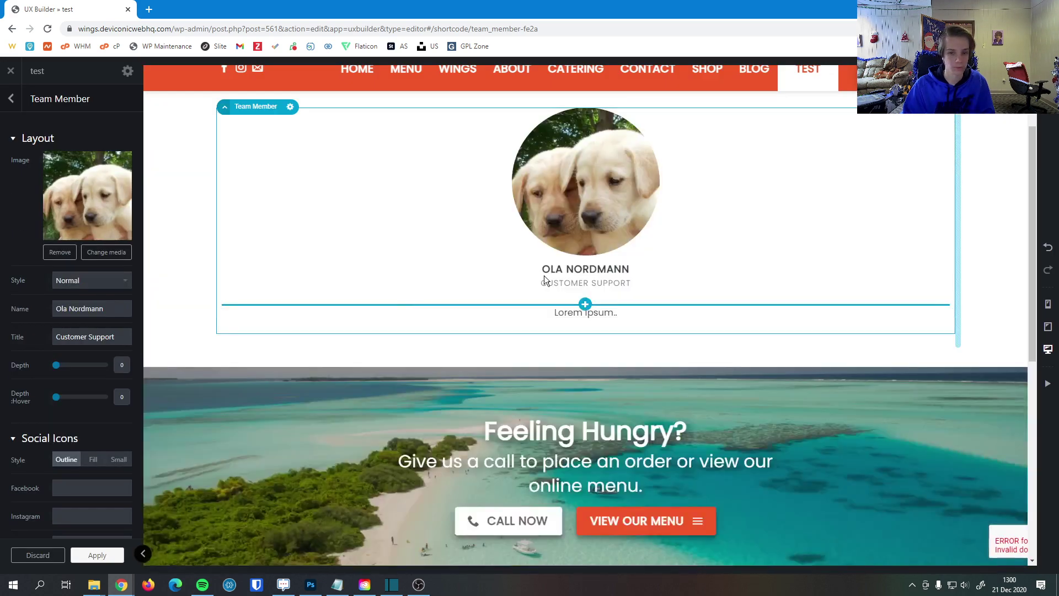
# Set name 'Member Name', title 'Lead Office Pet', and card depth 3 for a shadow.
pyautogui.moveTo(103, 309); pyautogui.dragTo(32, 292)
pyautogui.write('Member Name')
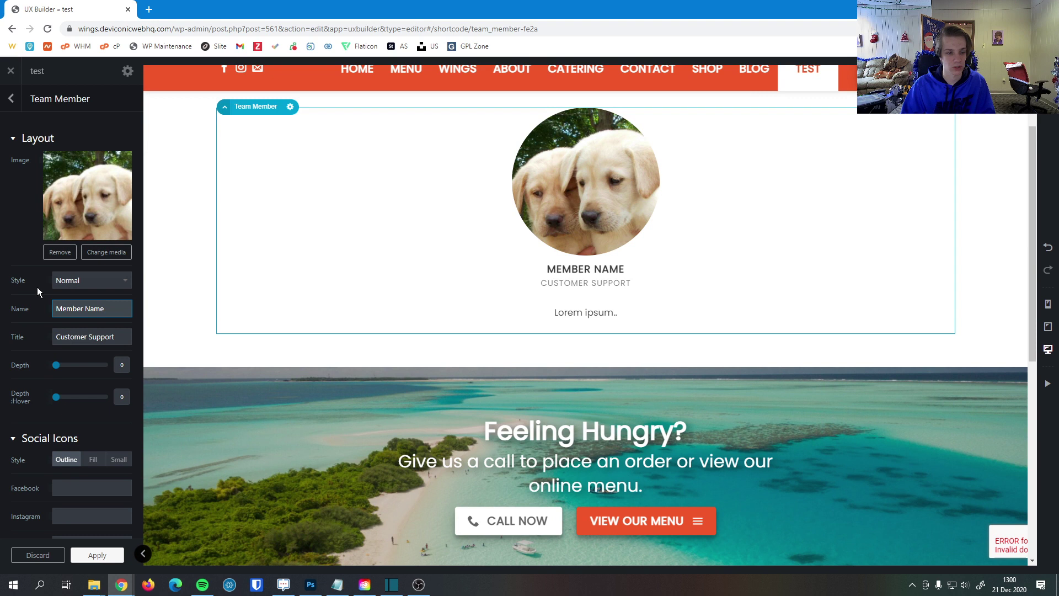
pyautogui.scroll(-2, 19, 303)
pyautogui.moveTo(131, 224); pyautogui.dragTo(45, 225)
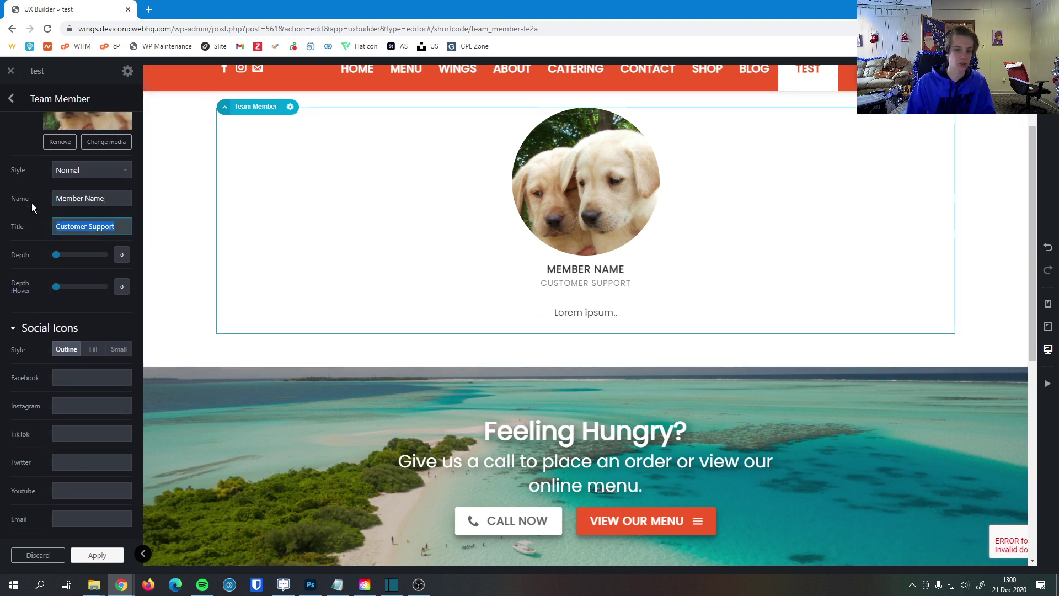
pyautogui.write('Lead ')
pyautogui.write('Office')
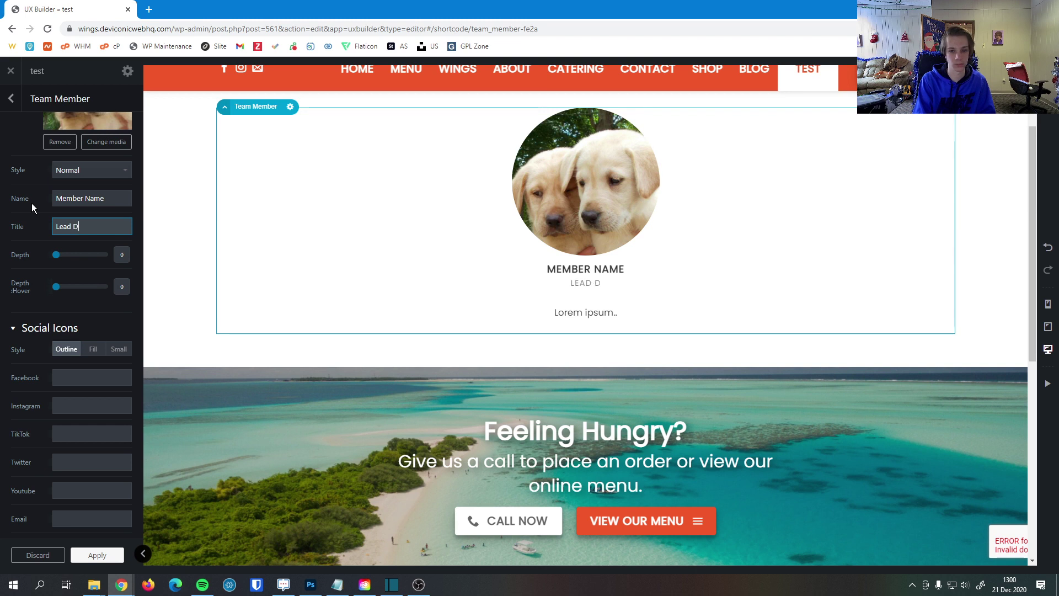
pyautogui.write(' Pet')
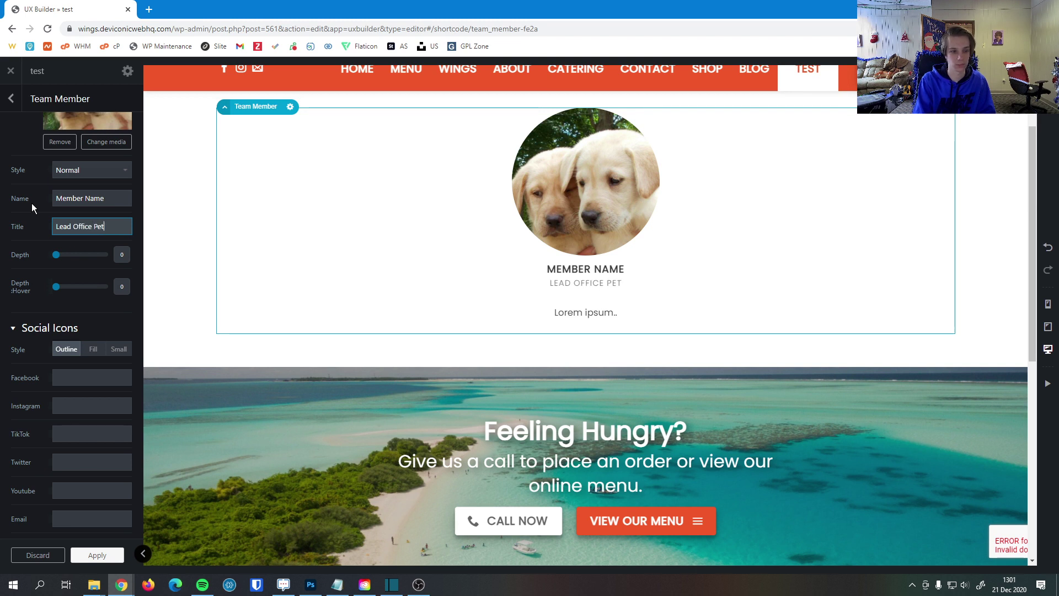
pyautogui.moveTo(55, 255); pyautogui.dragTo(85, 255)
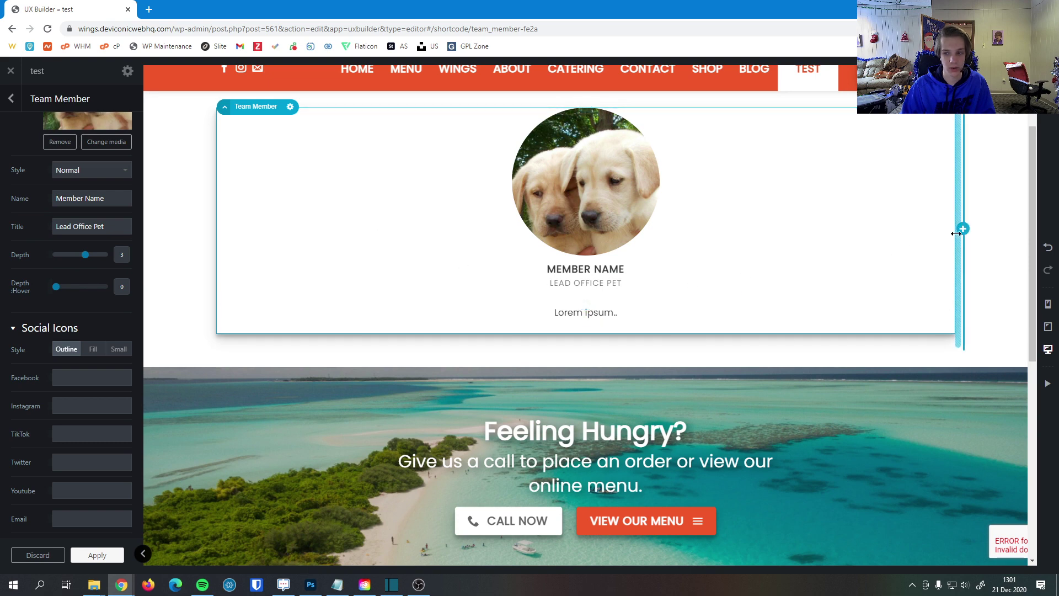
pyautogui.moveTo(950, 235); pyautogui.dragTo(948, 201)
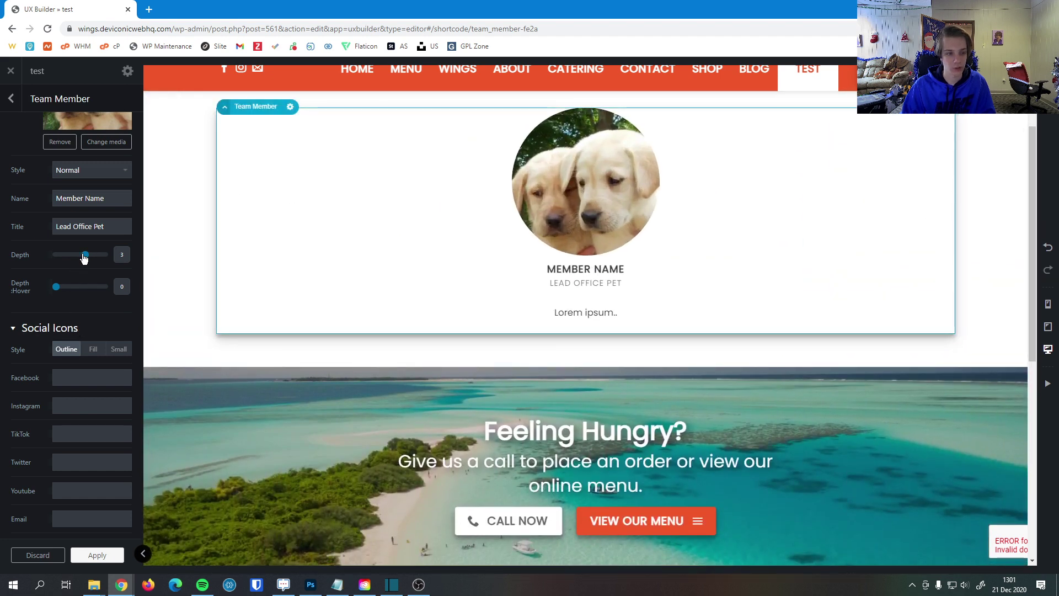
pyautogui.moveTo(84, 257); pyautogui.dragTo(95, 287)
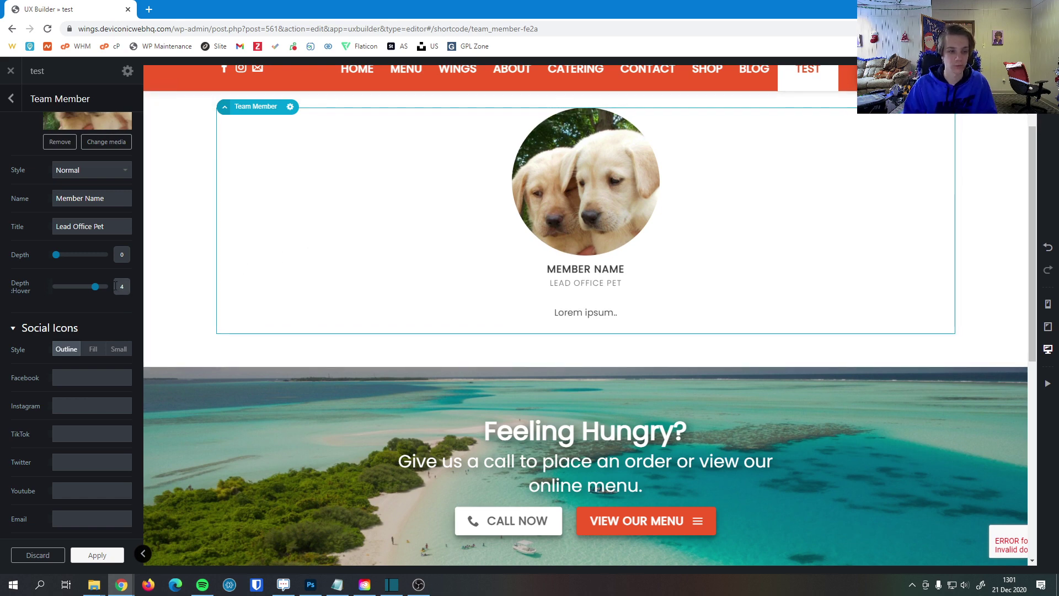
pyautogui.moveTo(95, 292); pyautogui.dragTo(55, 292)
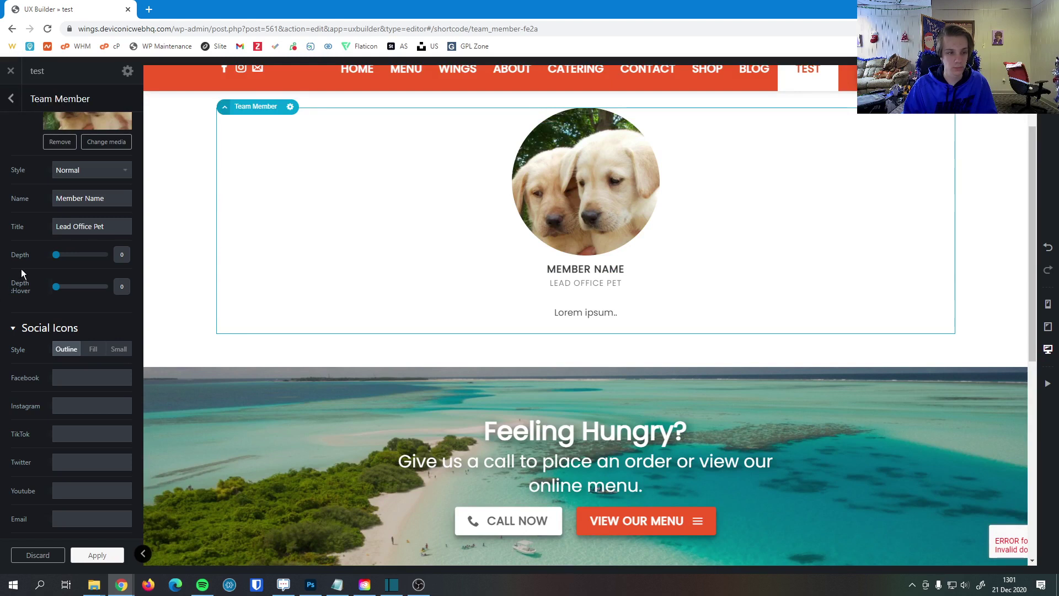
# Set Facebook, email and phone links to '#' and show the icons in Small style.
pyautogui.scroll(-3, 23, 299)
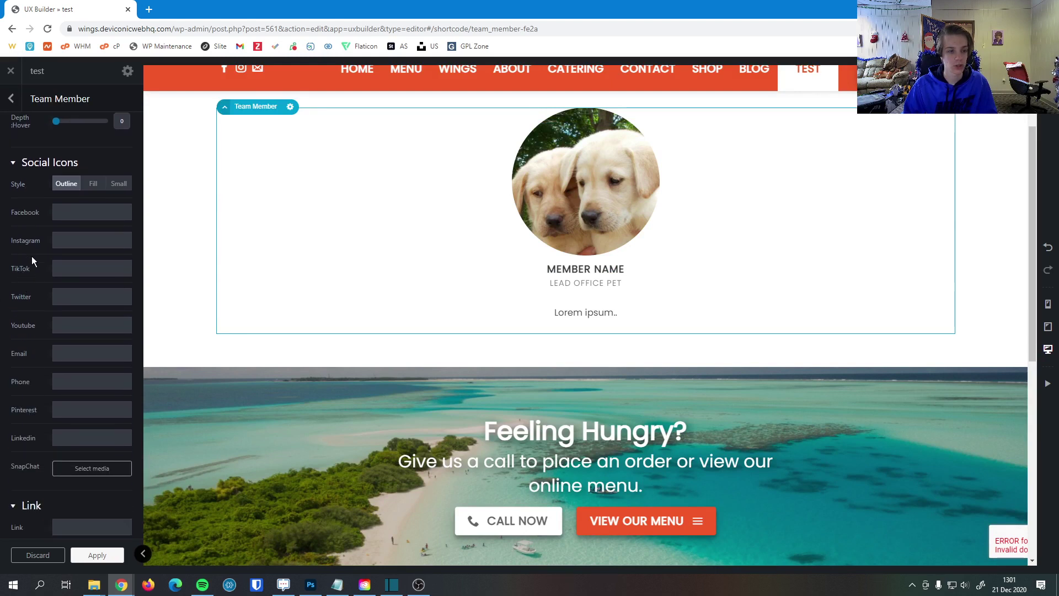
pyautogui.click(91, 211)
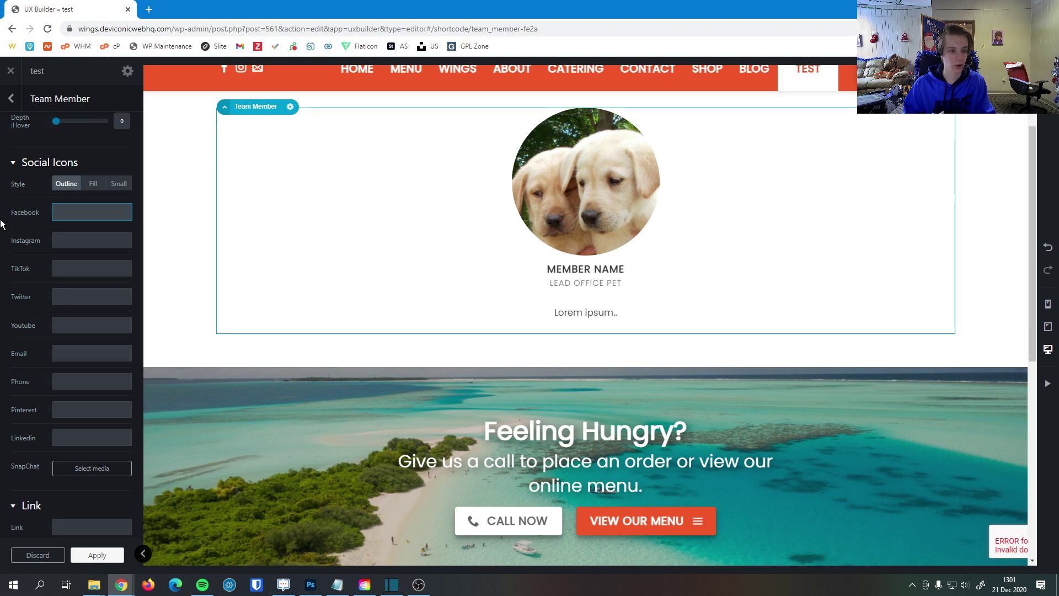
pyautogui.write('#')
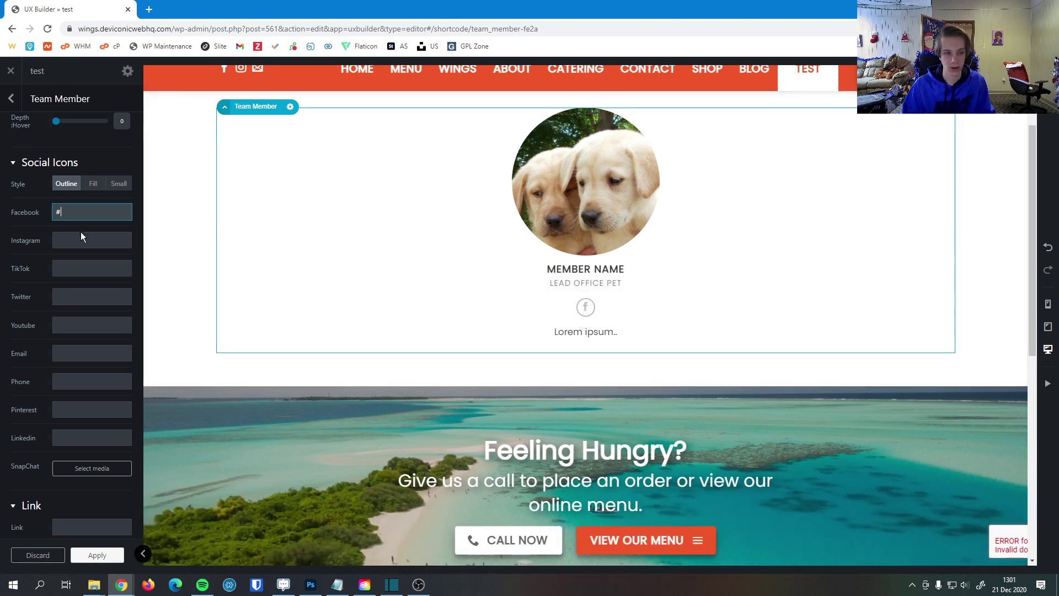
pyautogui.click(94, 352)
pyautogui.write('#')
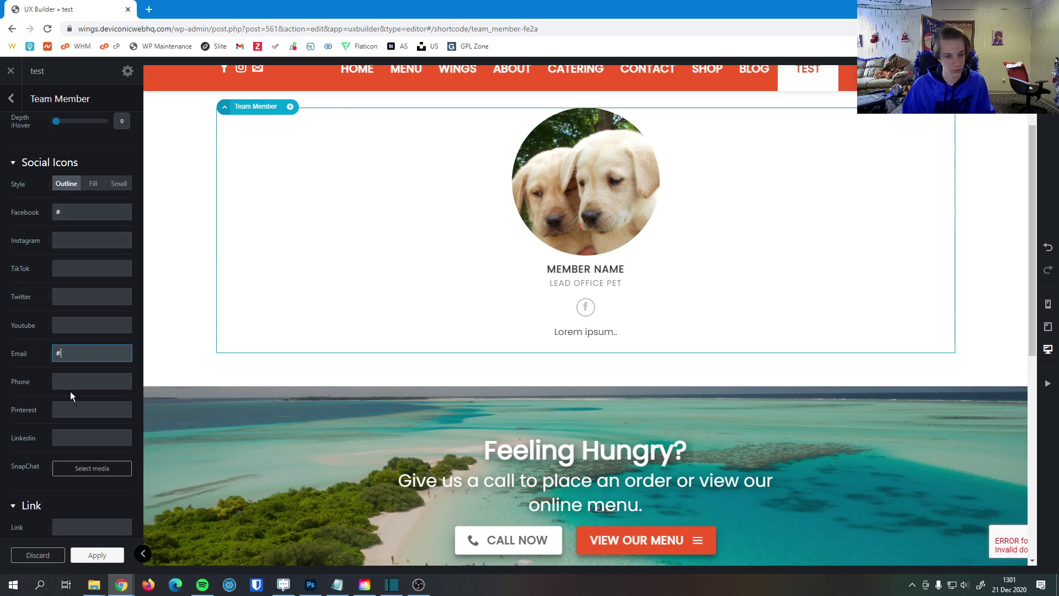
pyautogui.click(71, 384)
pyautogui.write('#')
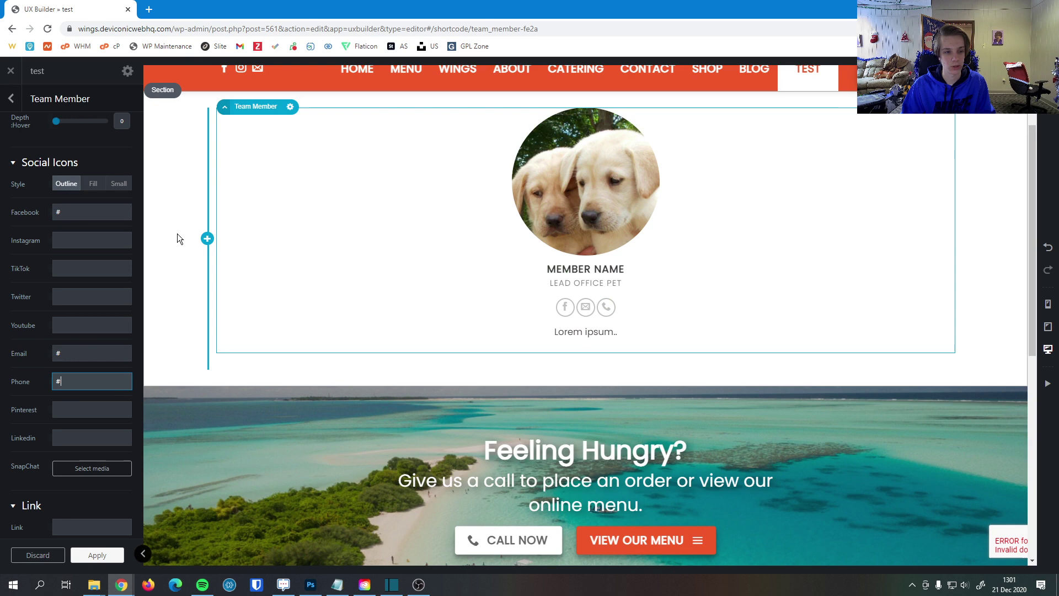
pyautogui.click(87, 191)
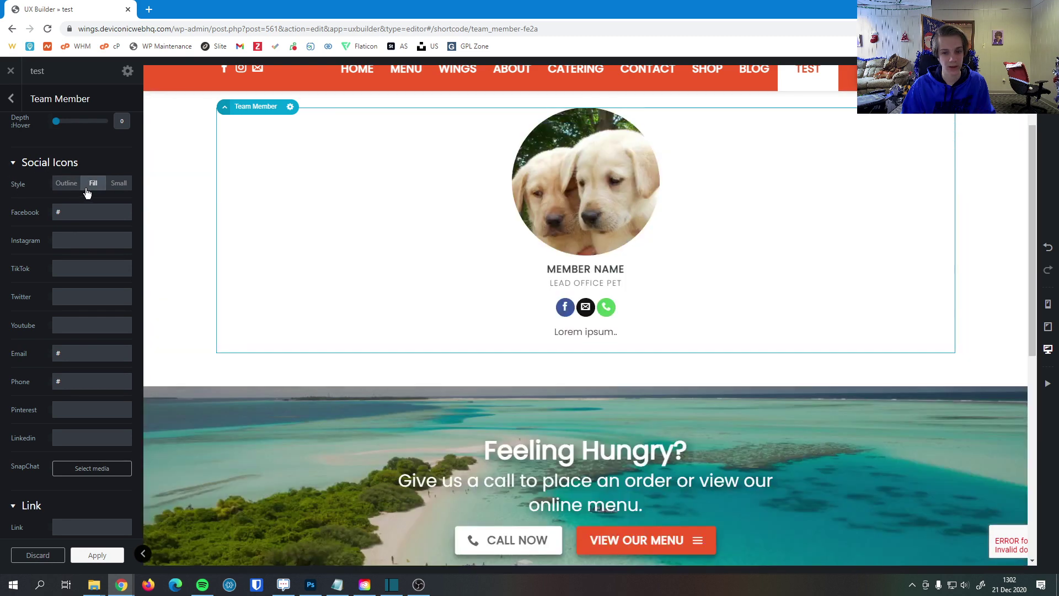
pyautogui.click(120, 189)
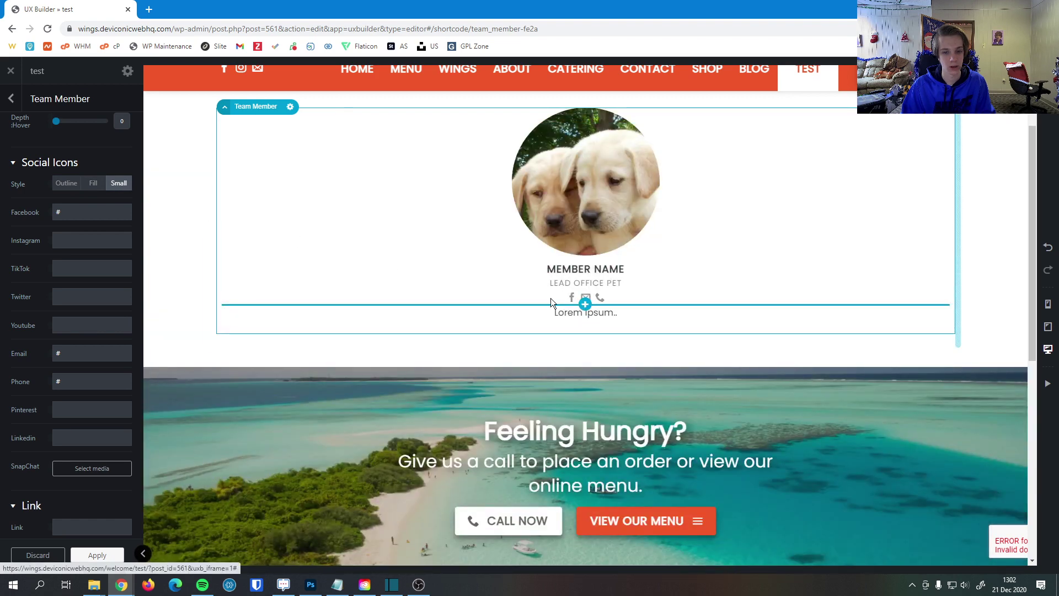
pyautogui.scroll(-4, 11, 331)
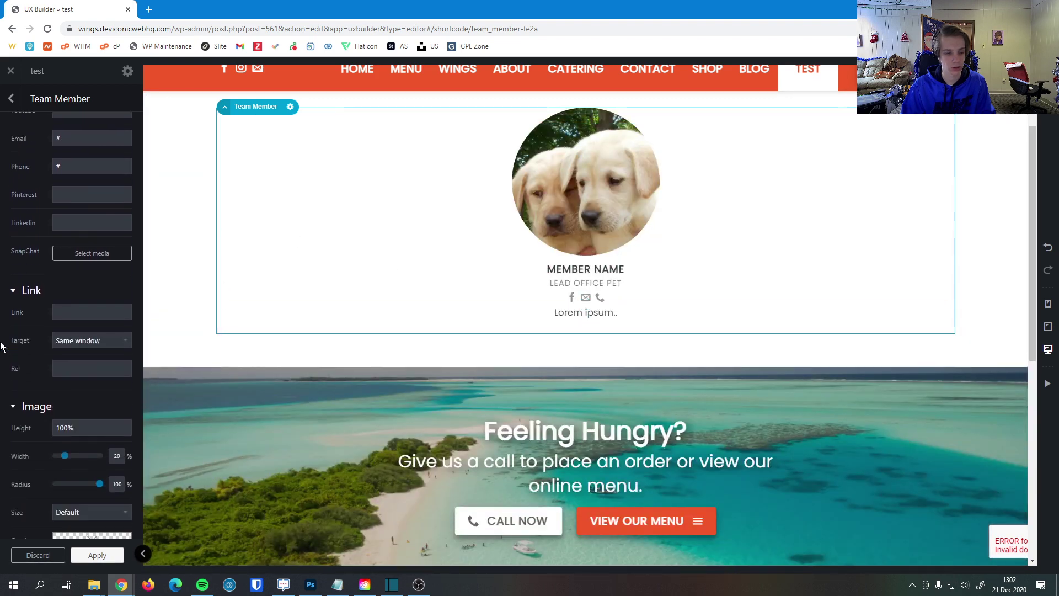
pyautogui.scroll(-3, 55, 331)
pyautogui.scroll(1, 108, 219)
pyautogui.click(107, 196)
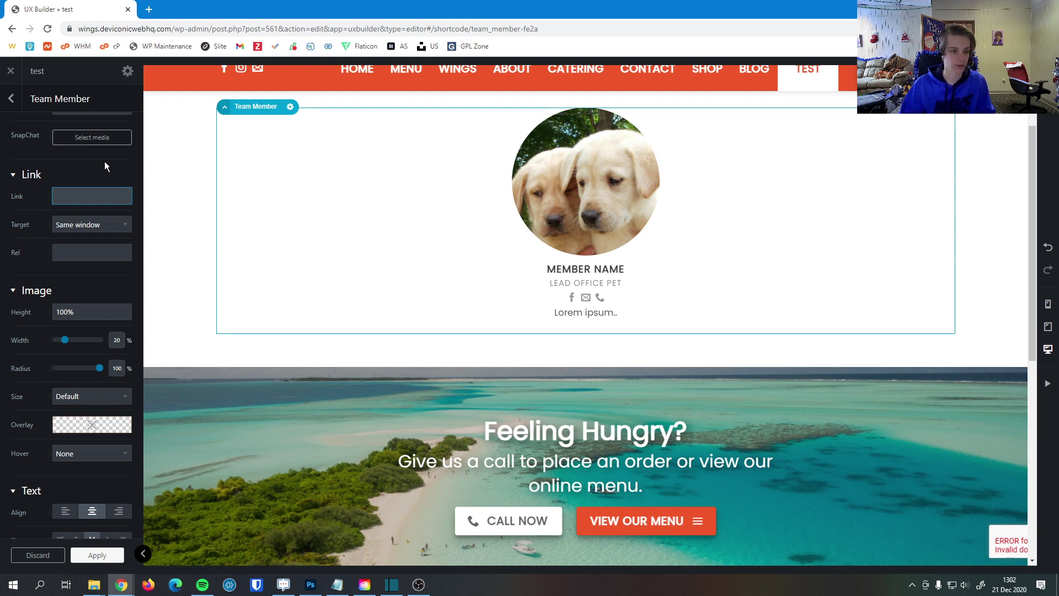
pyautogui.click(73, 226)
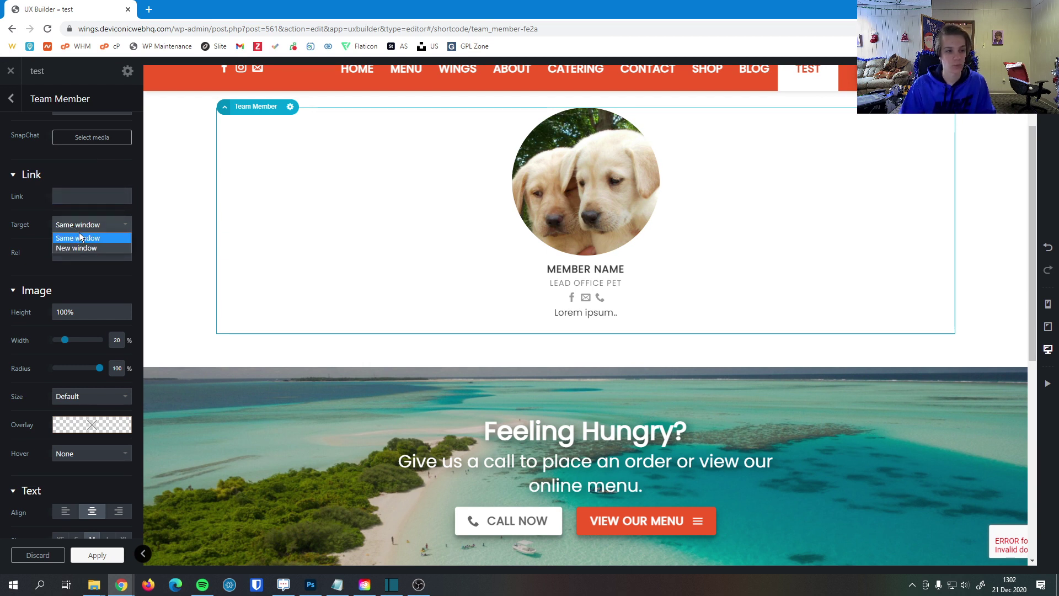
pyautogui.click(115, 235)
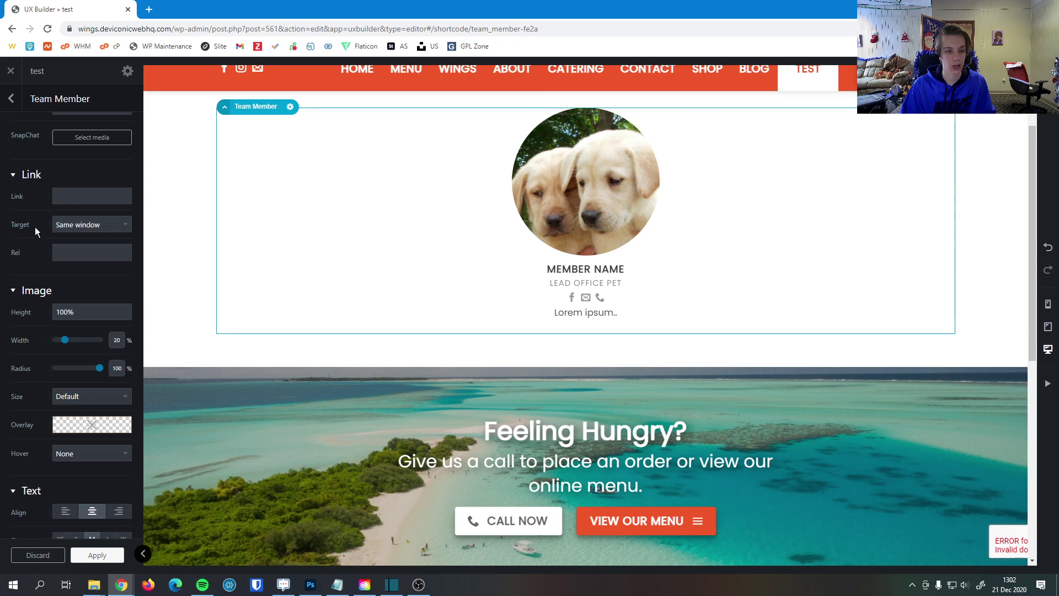
pyautogui.scroll(-3, 1, 255)
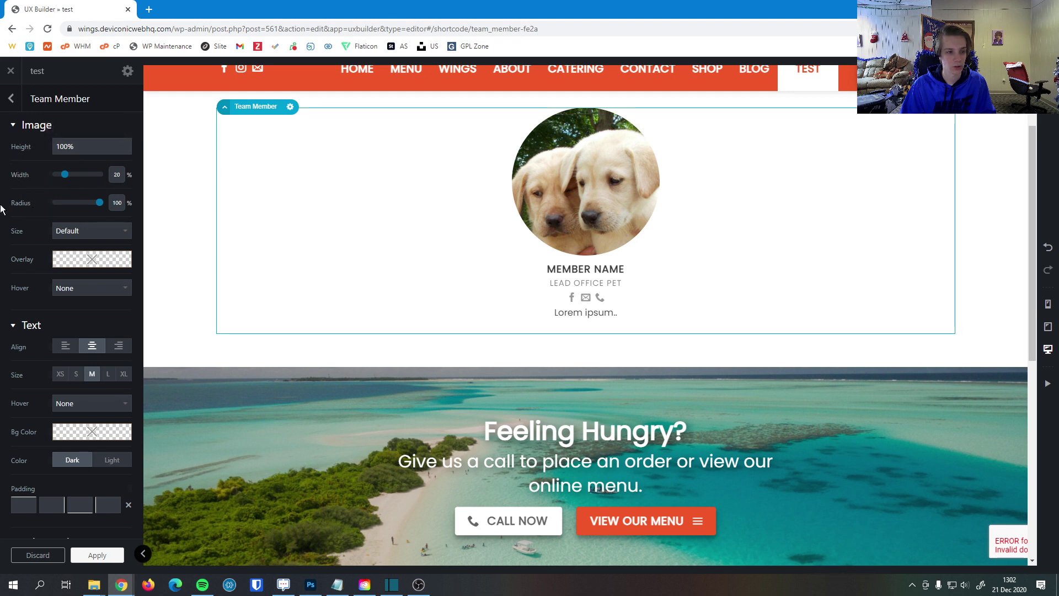
# Choose Medium in the photo's image Size dropdown.
pyautogui.scroll(-1, 74, 180)
pyautogui.click(77, 177)
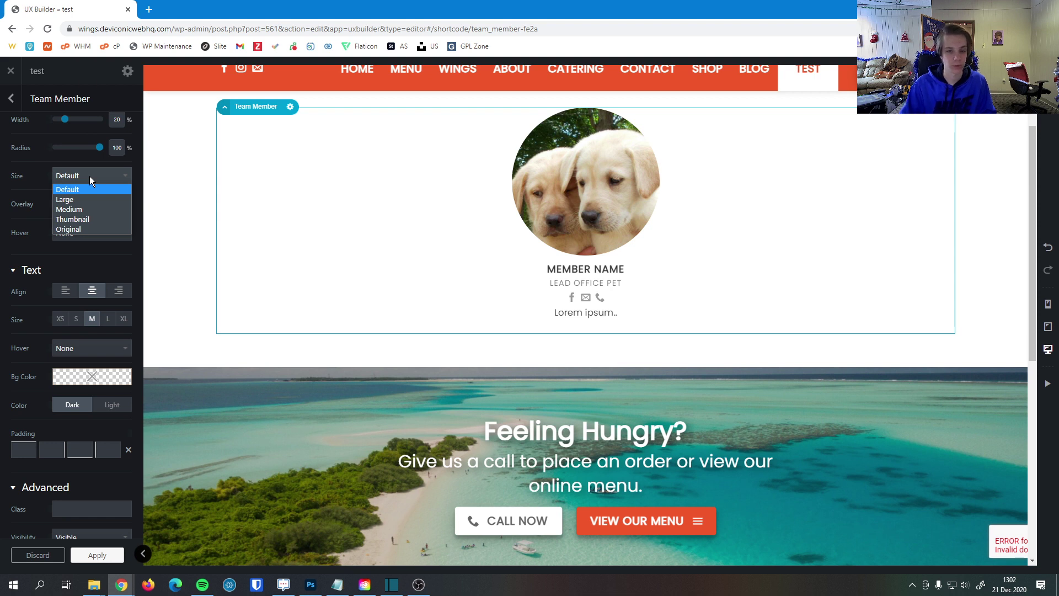
pyautogui.click(99, 210)
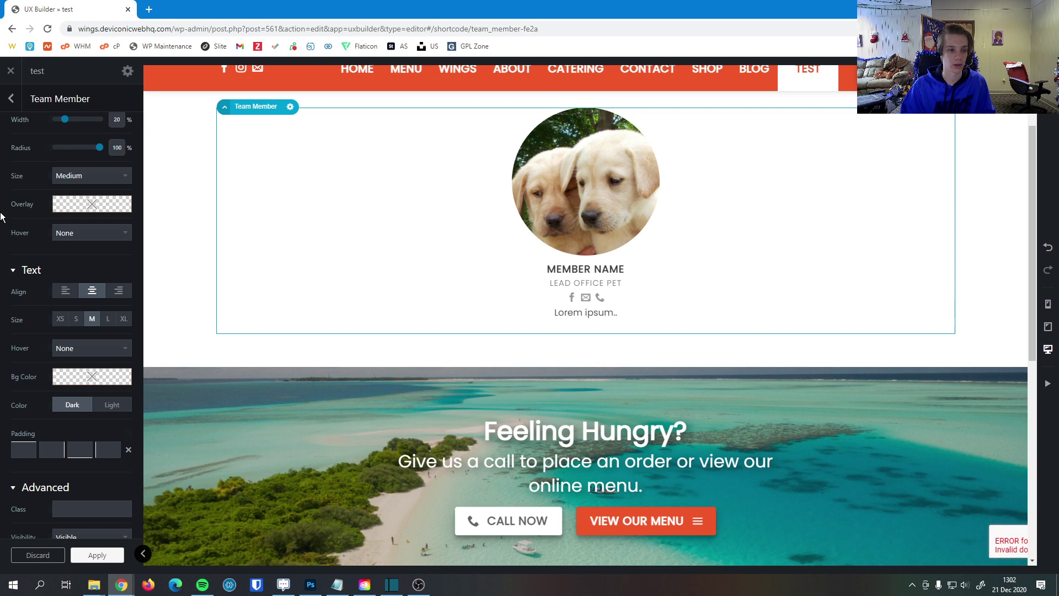
pyautogui.click(96, 213)
pyautogui.moveTo(90, 249); pyautogui.dragTo(93, 247)
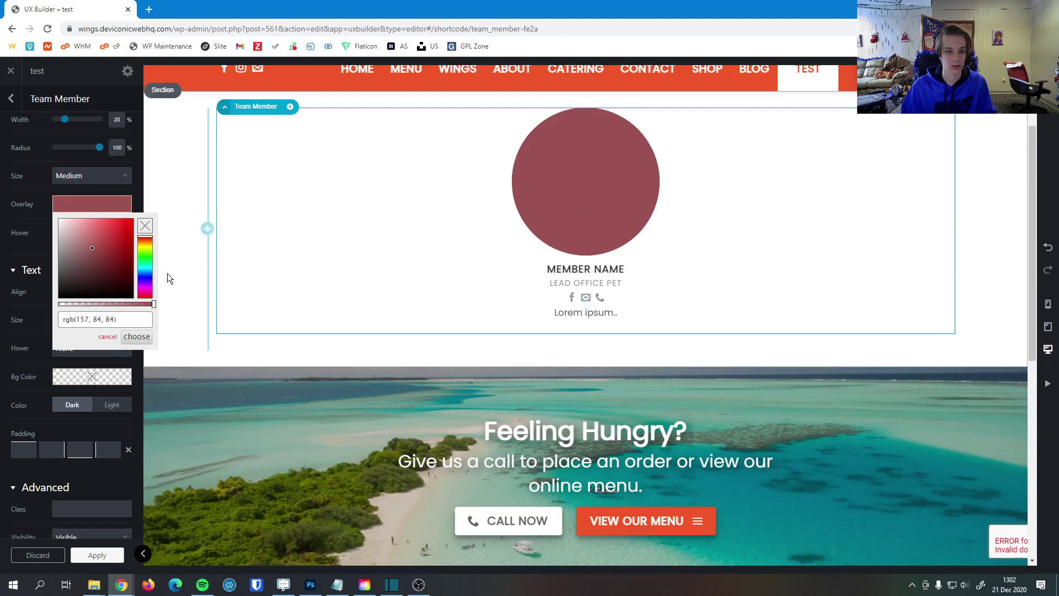
pyautogui.moveTo(153, 304); pyautogui.dragTo(88, 316)
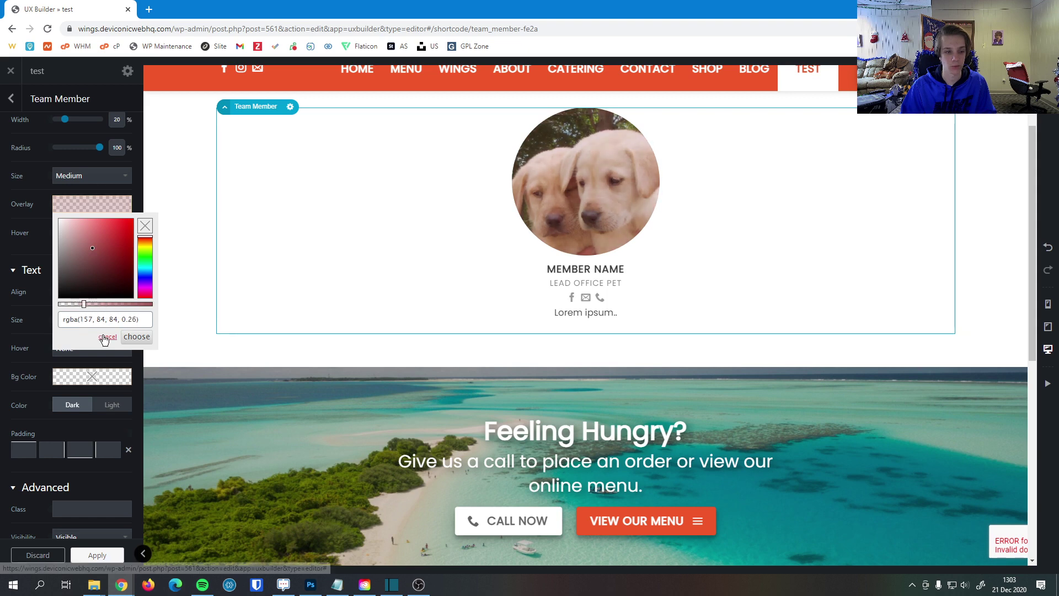
pyautogui.click(107, 336)
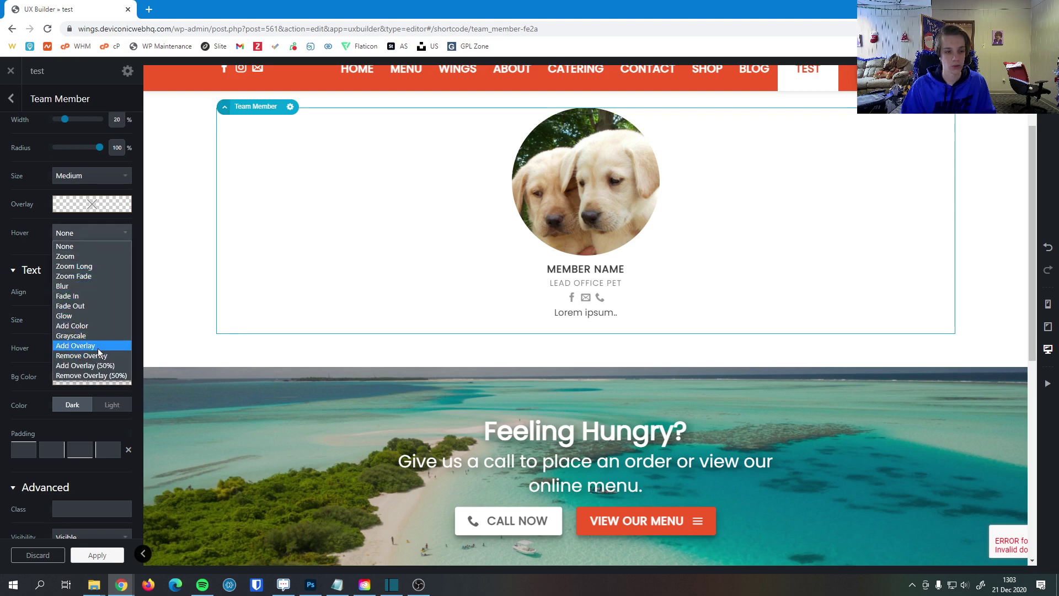
# Set the photo's Image Hover effect to Blur after trying Glow, keeping size Medium.
pyautogui.click(95, 315)
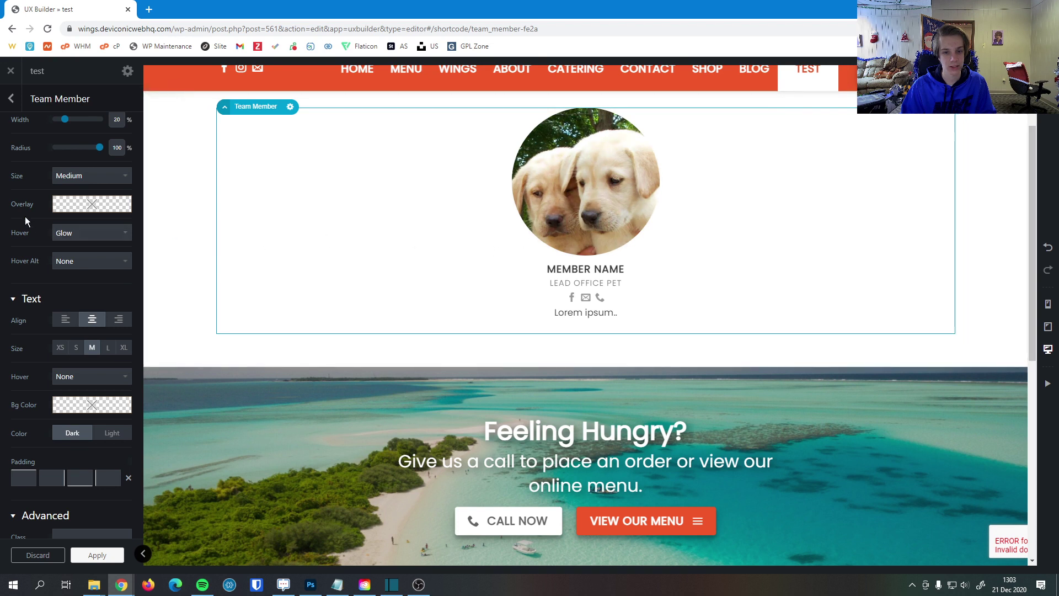
pyautogui.click(105, 171)
pyautogui.click(102, 181)
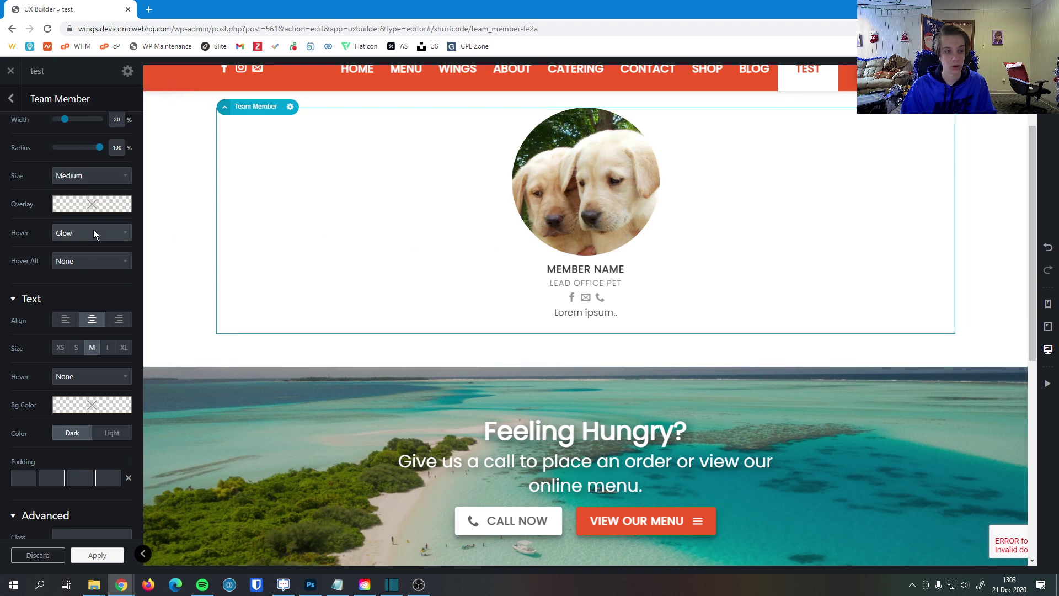
pyautogui.click(94, 229)
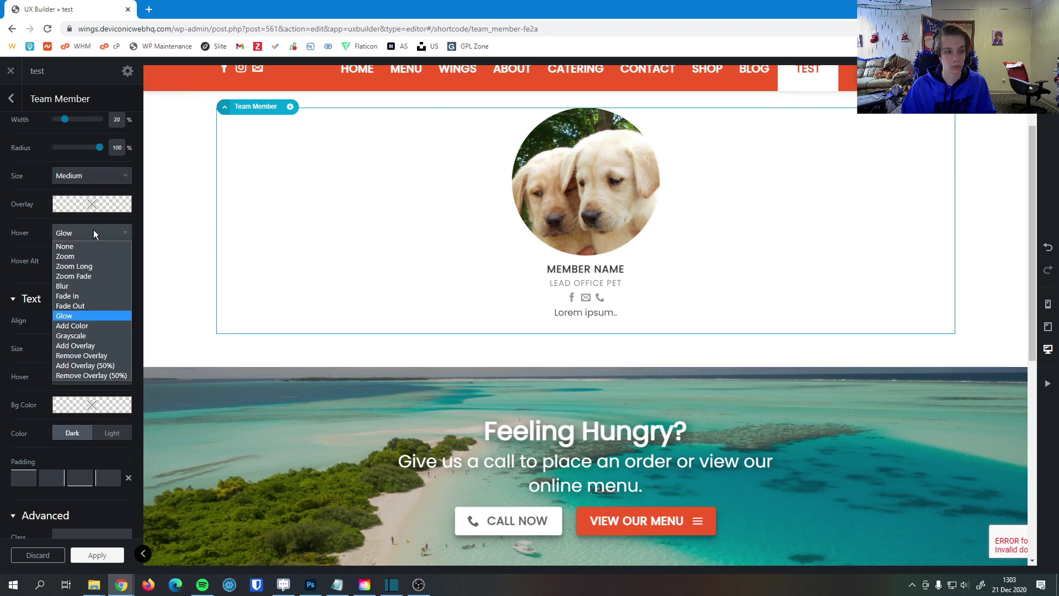
pyautogui.click(92, 286)
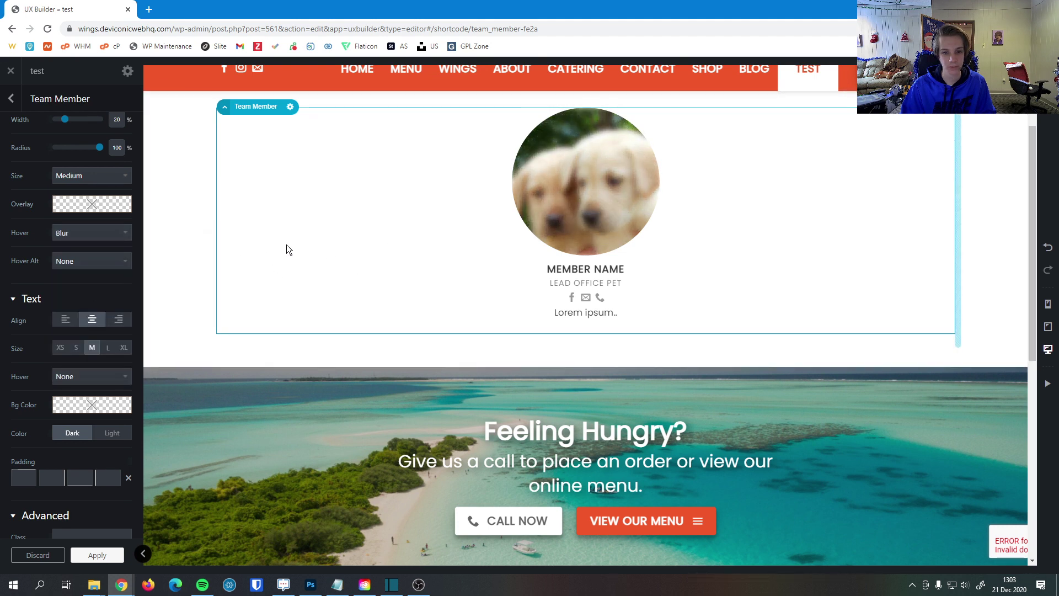
# Choose Grayscale as the photo's alternate hover effect.
pyautogui.click(66, 233)
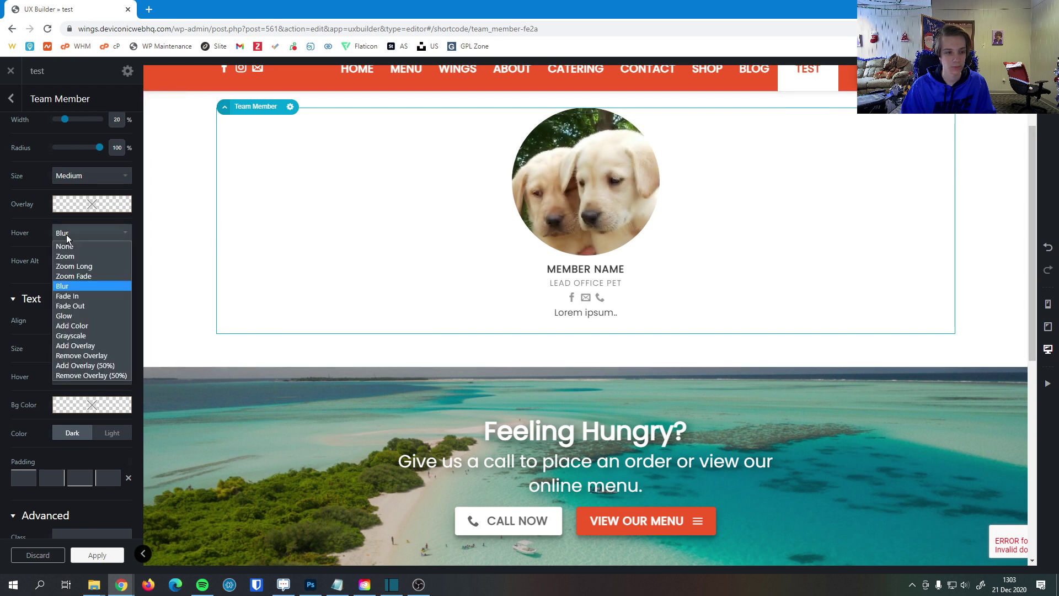
pyautogui.click(66, 234)
pyautogui.click(72, 257)
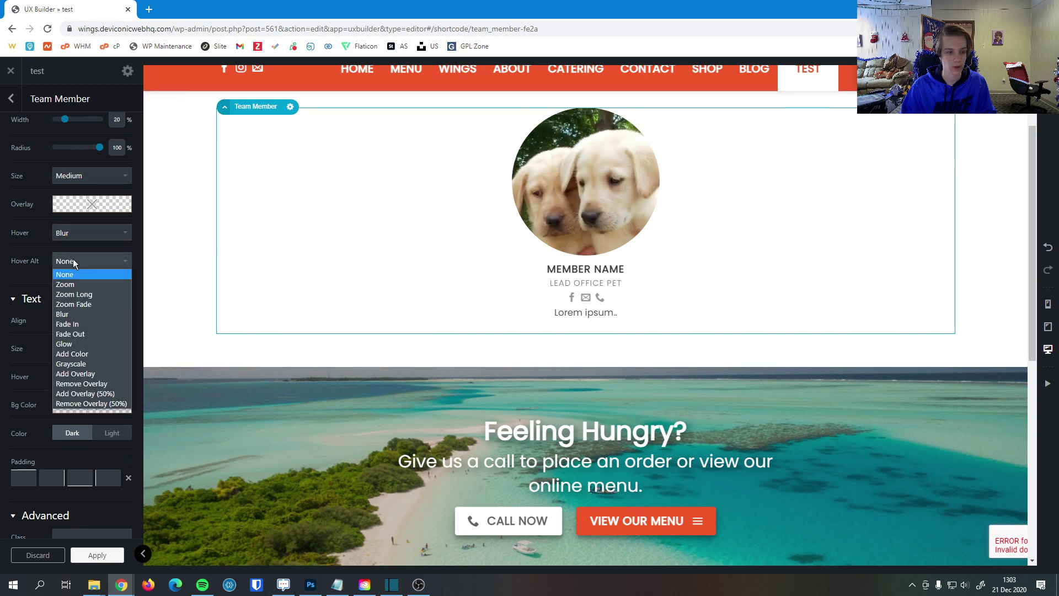
pyautogui.click(70, 364)
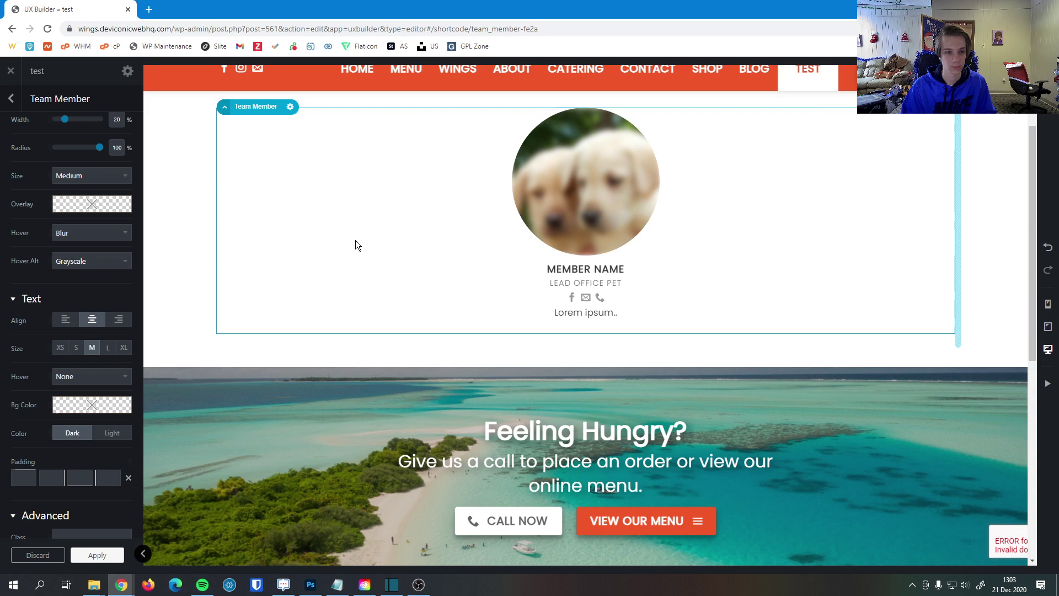
# Set Image Hover to None and leave text alignment on Center after trying left and right.
pyautogui.click(62, 234)
pyautogui.click(71, 250)
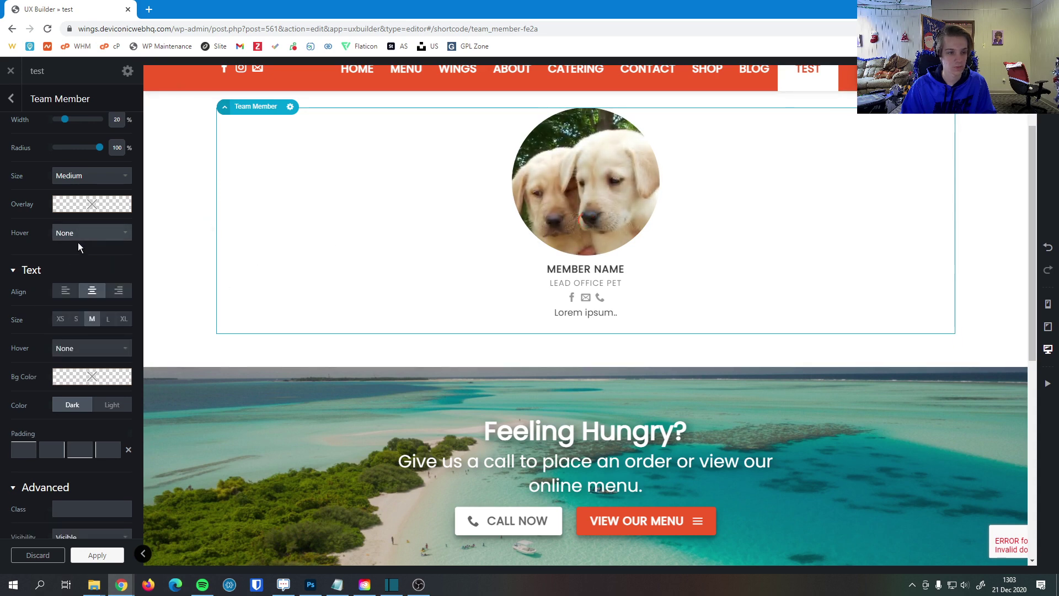
pyautogui.scroll(-1, 76, 254)
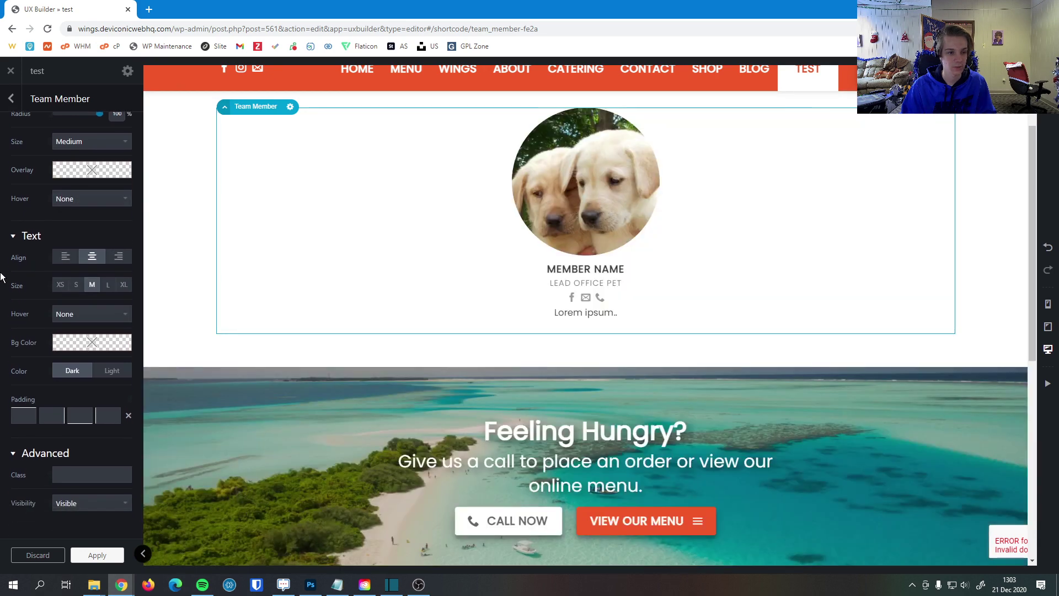
pyautogui.click(74, 261)
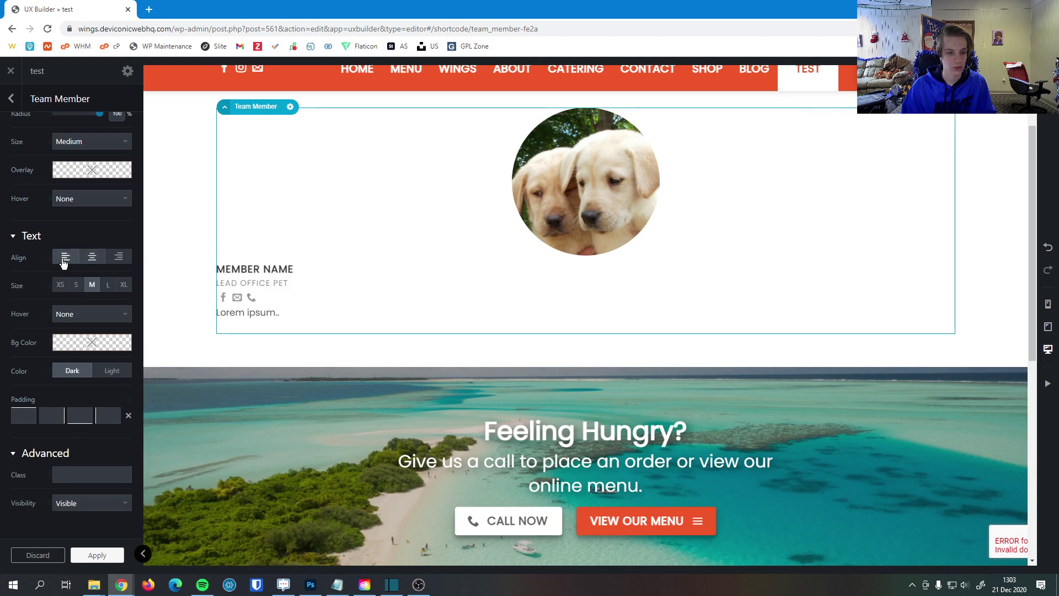
pyautogui.click(91, 257)
pyautogui.click(119, 258)
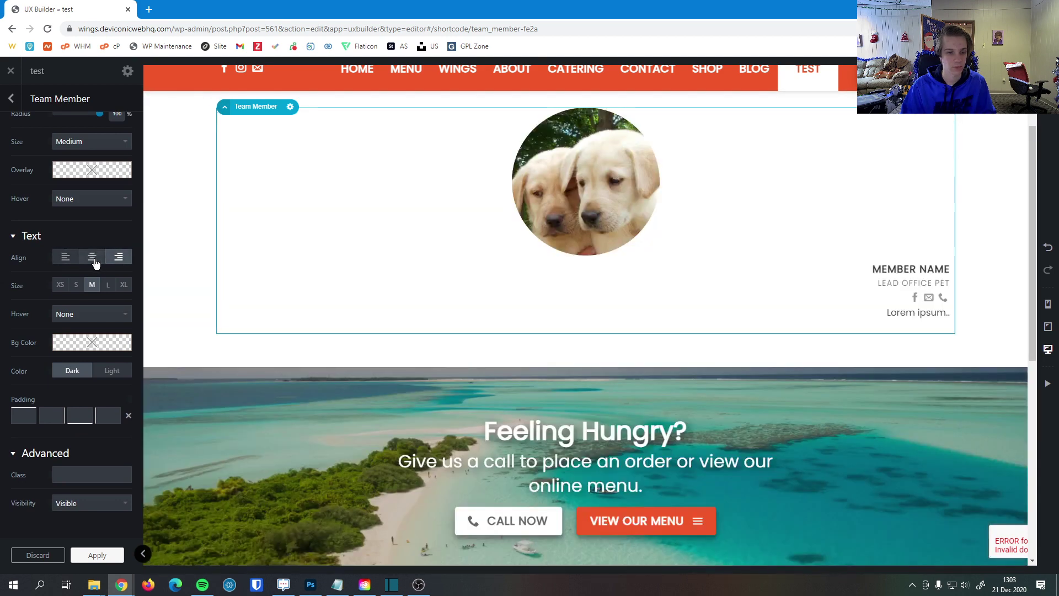
pyautogui.click(94, 260)
# Keep the text size at M after trying L, XL, XS and S.
pyautogui.click(108, 285)
pyautogui.click(123, 285)
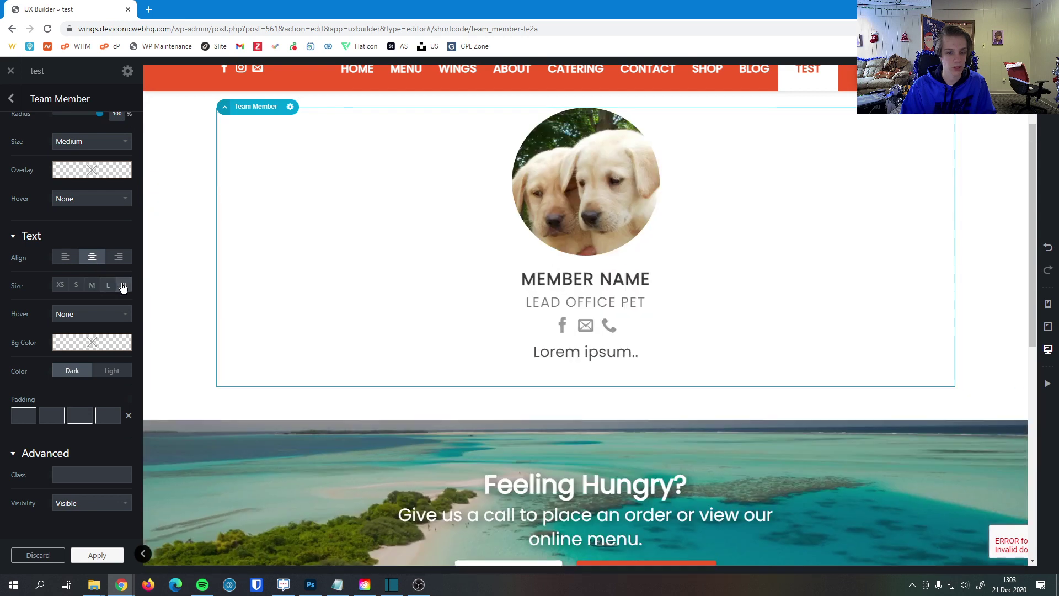
pyautogui.click(60, 286)
pyautogui.click(77, 285)
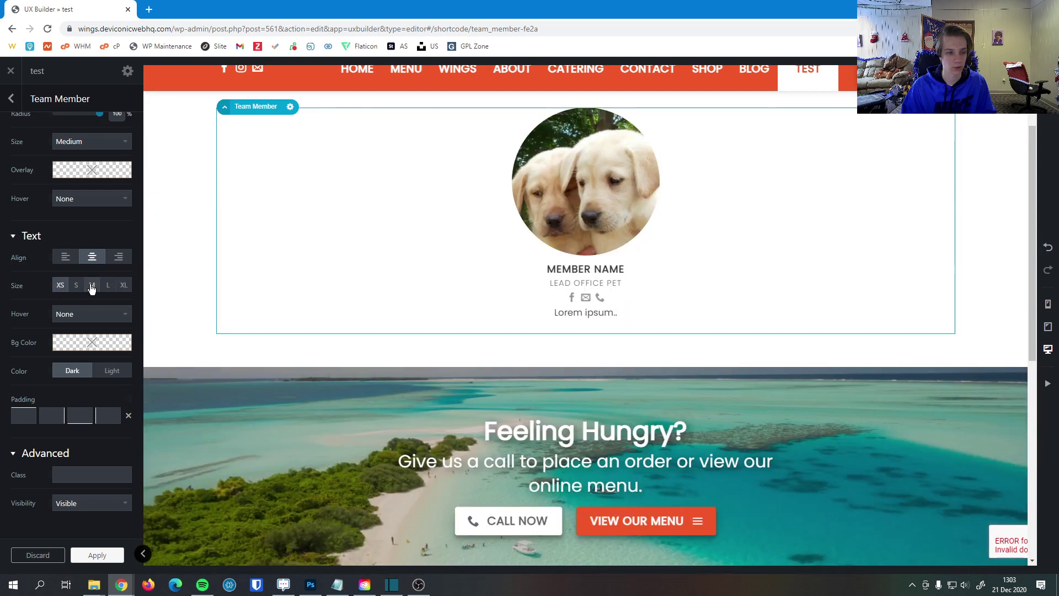
pyautogui.click(92, 286)
pyautogui.click(65, 315)
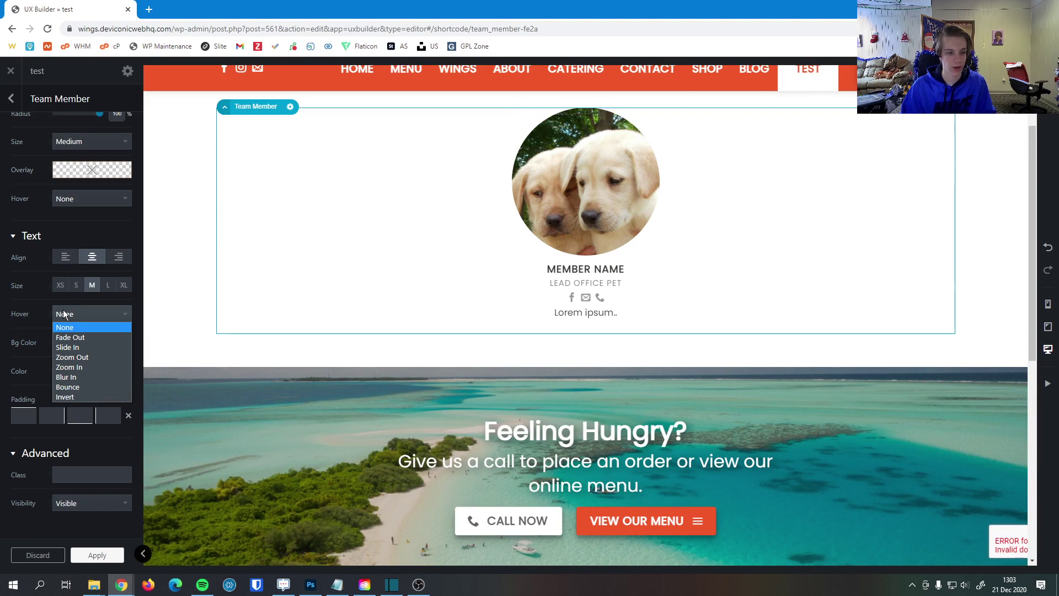
# Set the text hover effect to None after trying Fade Out and Zoom In.
pyautogui.click(83, 337)
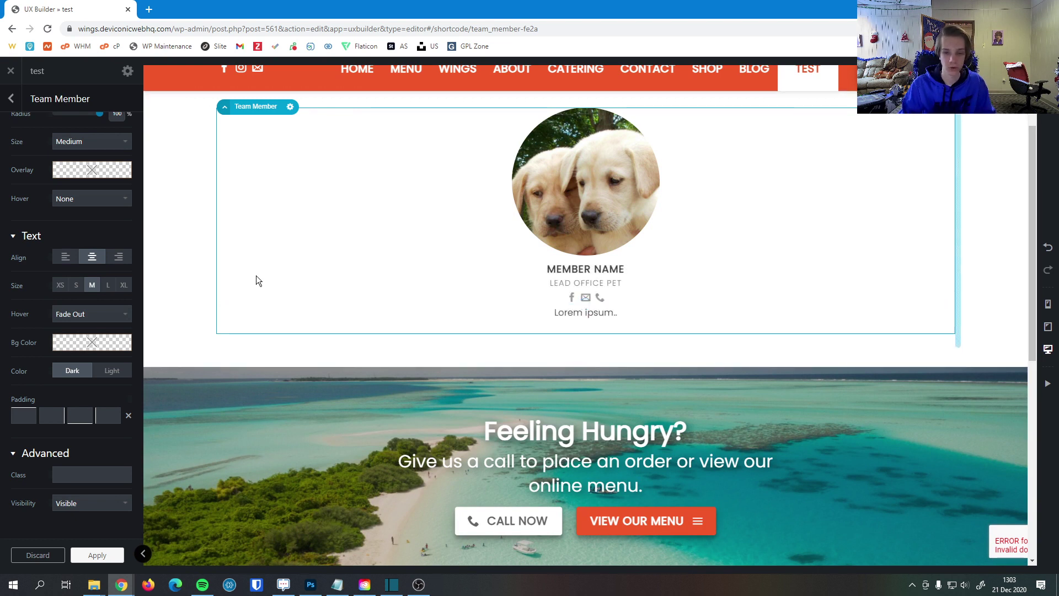
pyautogui.click(107, 313)
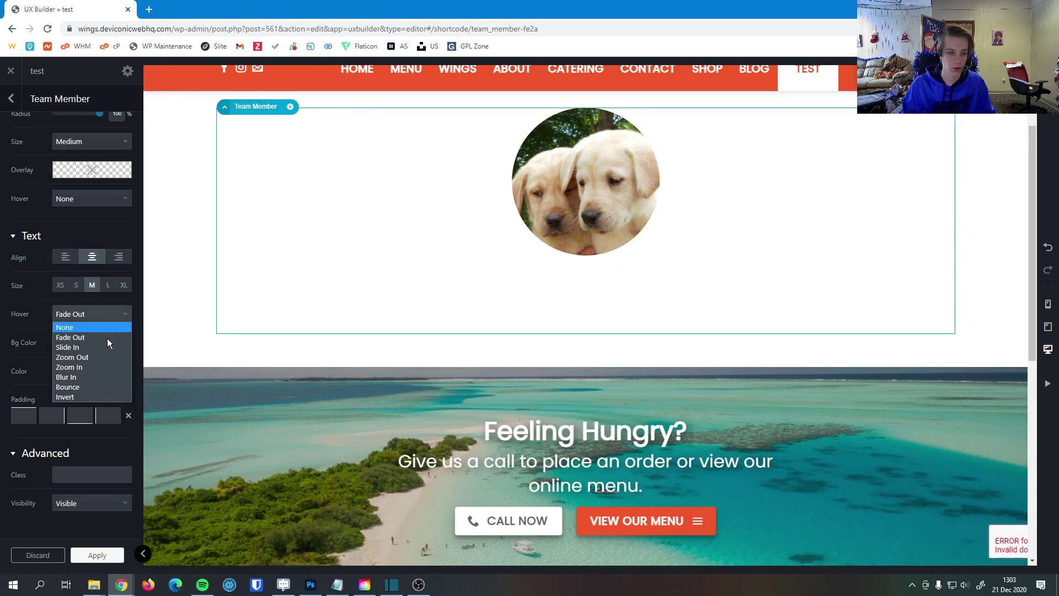
pyautogui.click(105, 367)
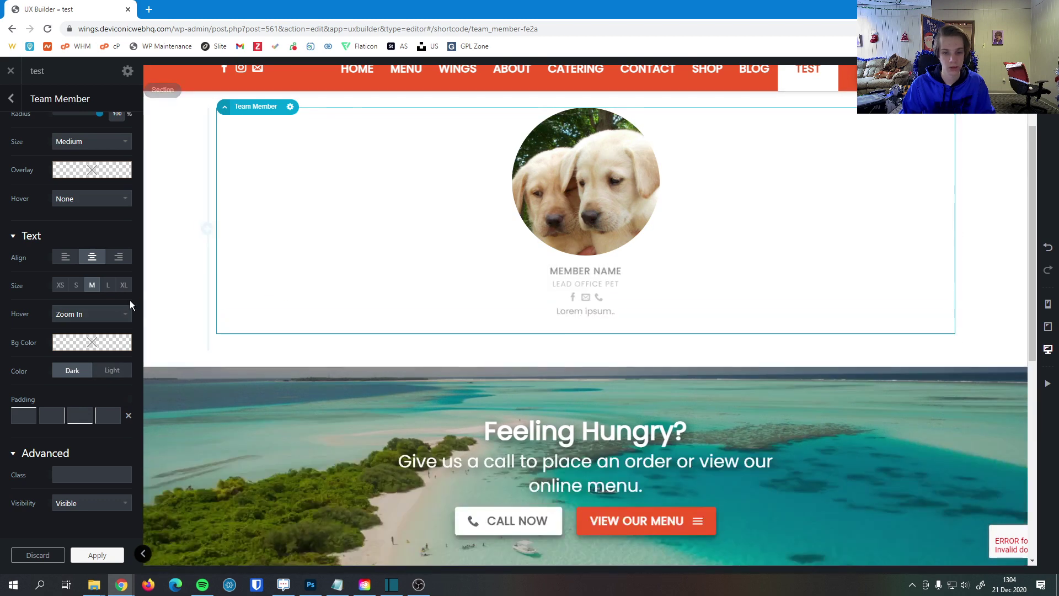
pyautogui.click(61, 313)
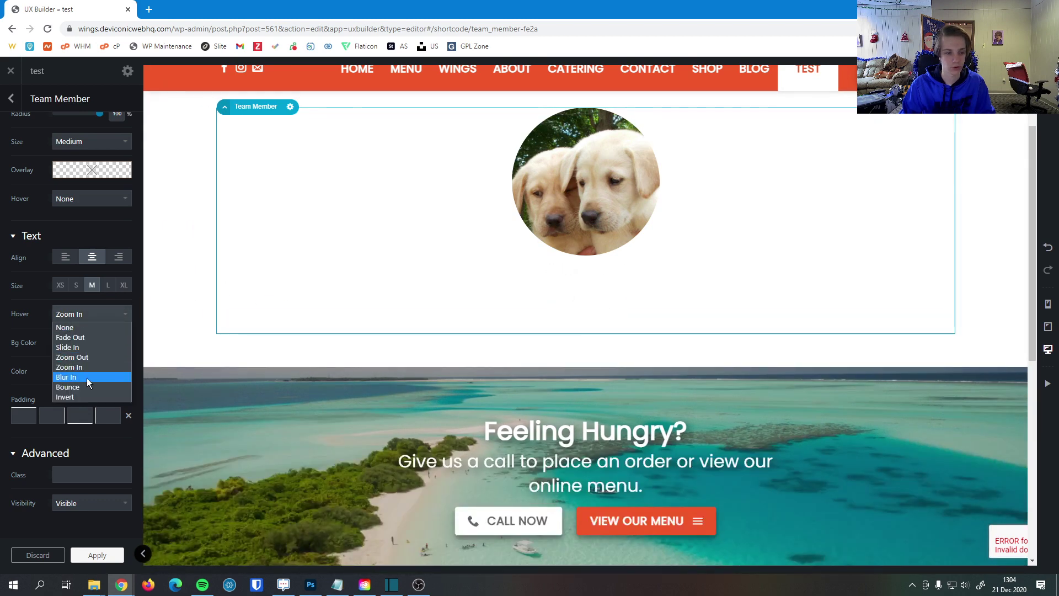
pyautogui.click(81, 329)
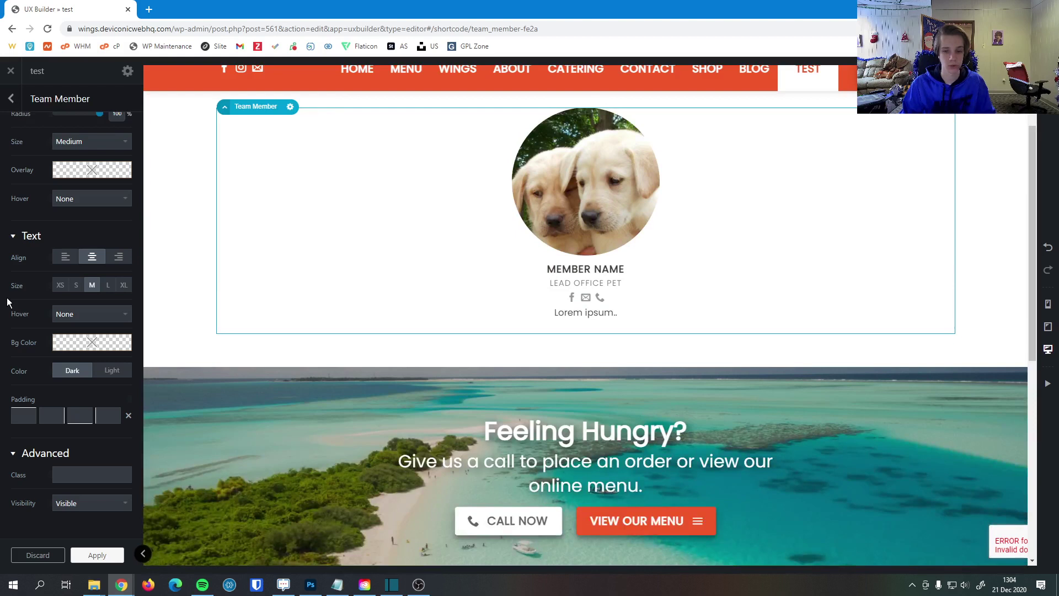
pyautogui.click(87, 346)
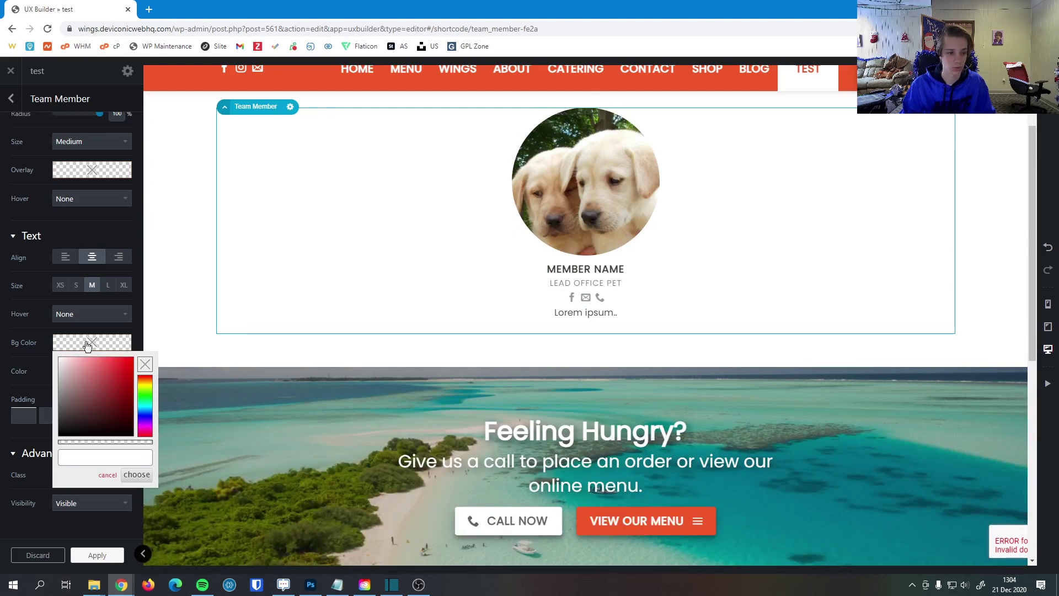
pyautogui.moveTo(82, 385)
pyautogui.mouseDown()
pyautogui.moveTo(88, 393)
pyautogui.moveTo(109, 379)
pyautogui.moveTo(105, 389)
pyautogui.moveTo(119, 392)
pyautogui.moveTo(125, 378)
pyautogui.moveTo(112, 369)
pyautogui.moveTo(71, 409)
pyautogui.moveTo(92, 397)
pyautogui.mouseUp()
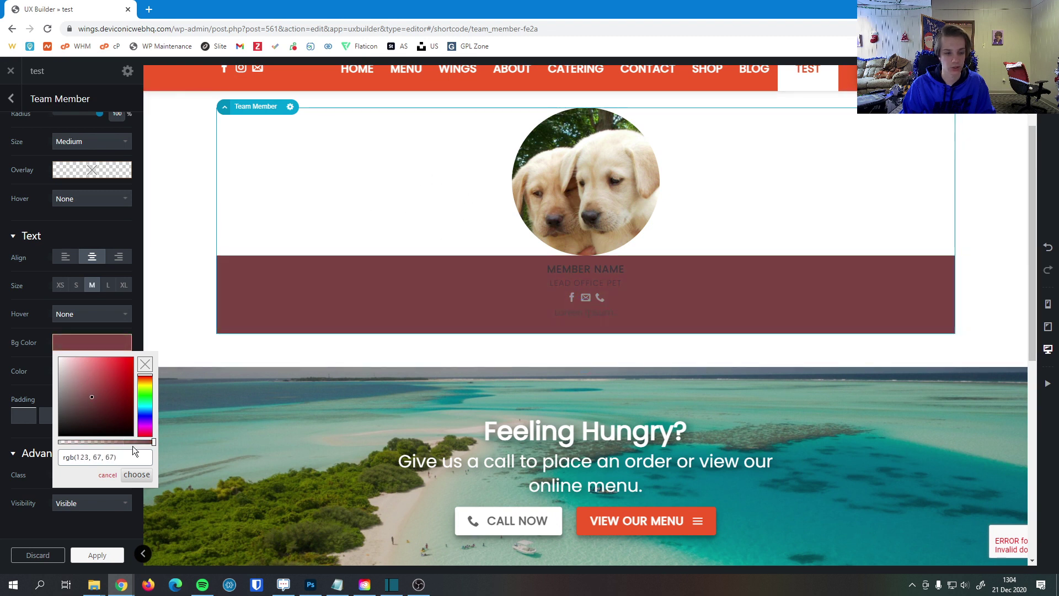
pyautogui.moveTo(132, 442)
pyautogui.mouseDown()
pyautogui.moveTo(83, 441)
pyautogui.moveTo(147, 441)
pyautogui.mouseUp()
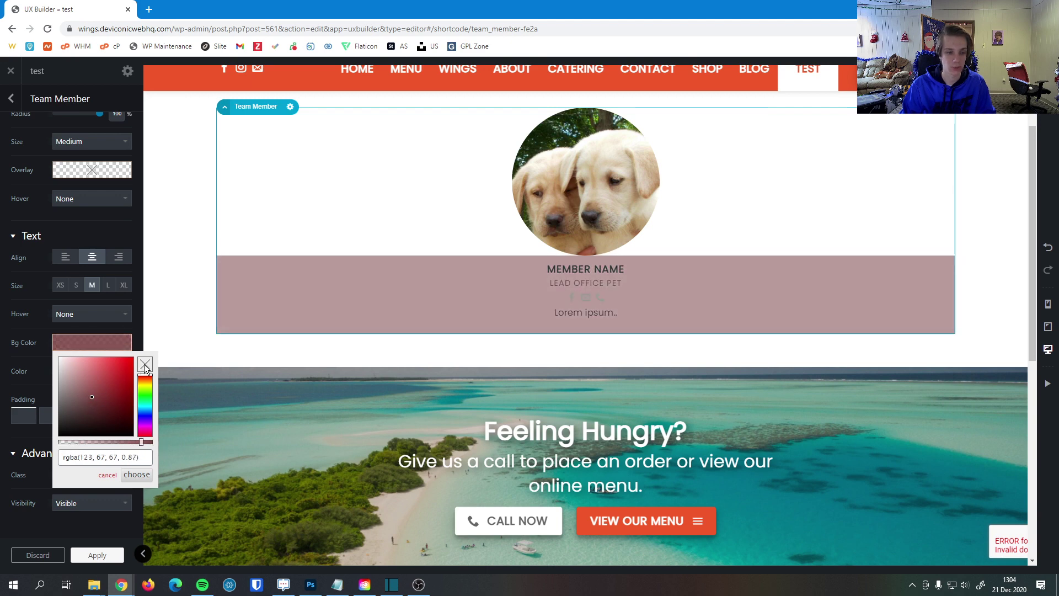
pyautogui.click(145, 364)
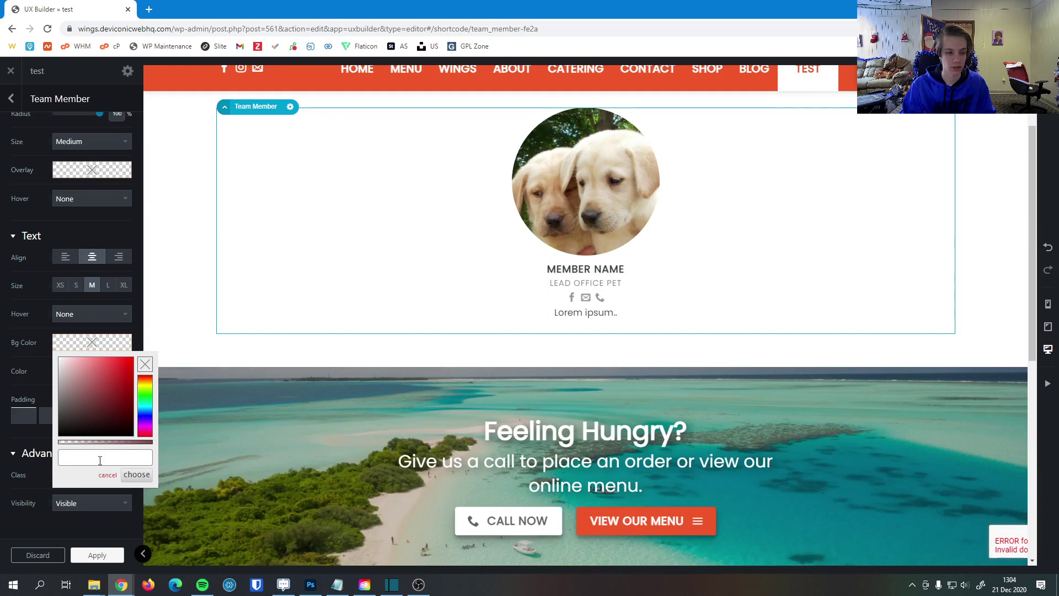
pyautogui.click(11, 376)
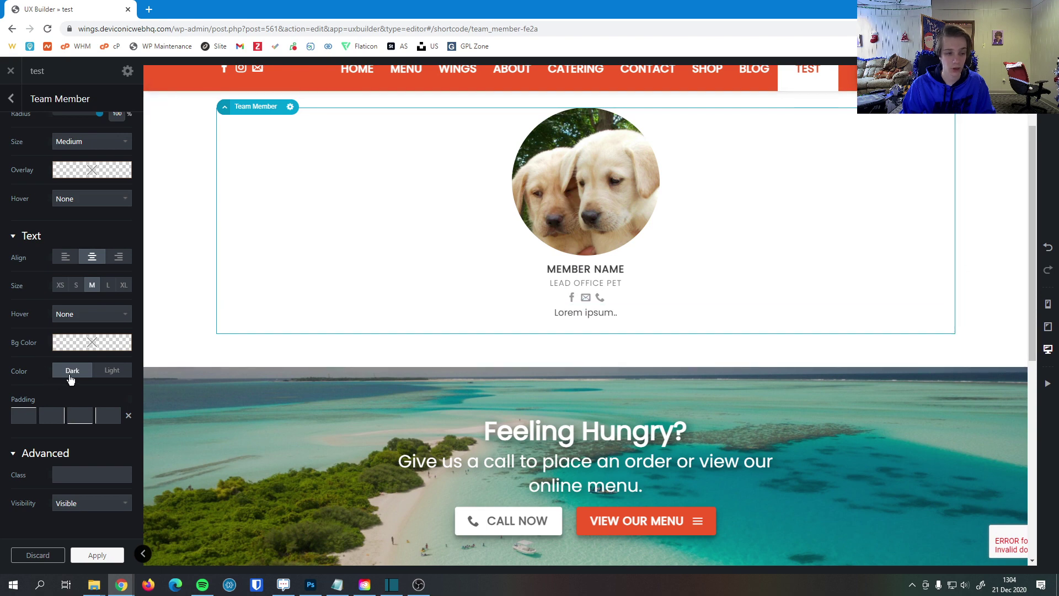
pyautogui.click(104, 372)
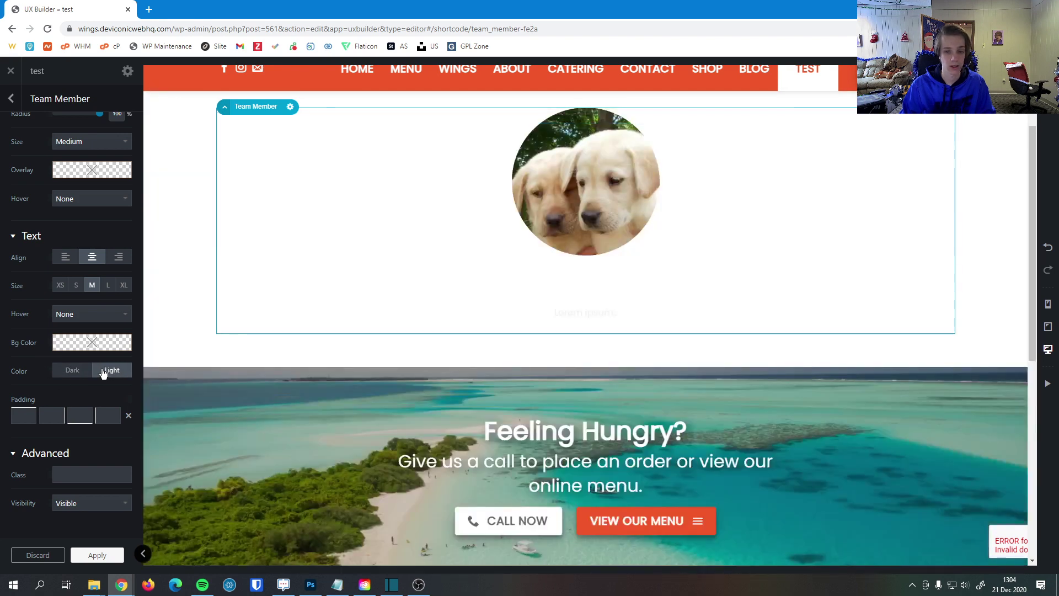
pyautogui.click(85, 375)
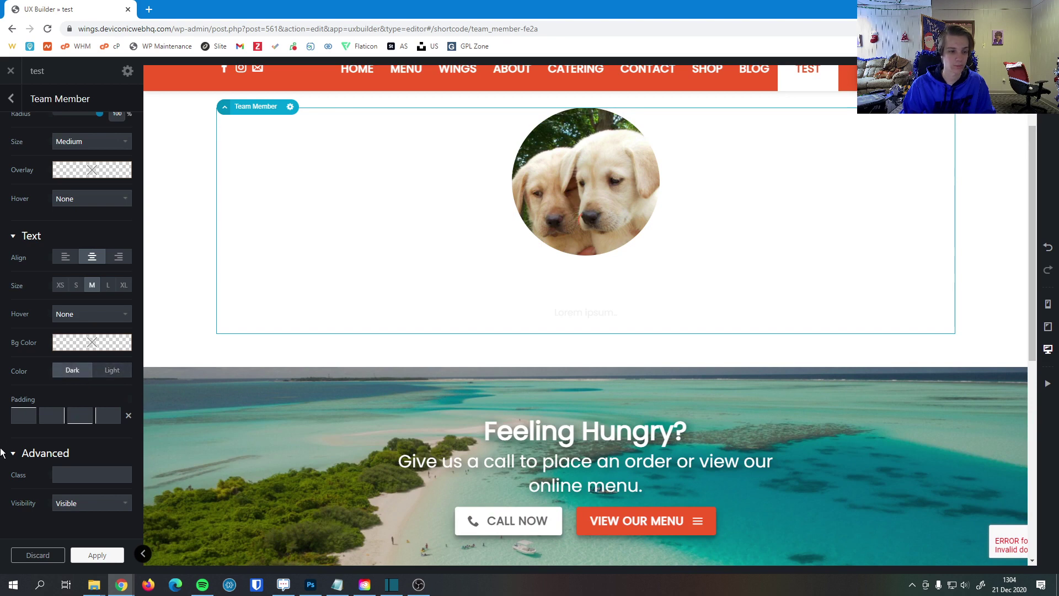
pyautogui.click(16, 418)
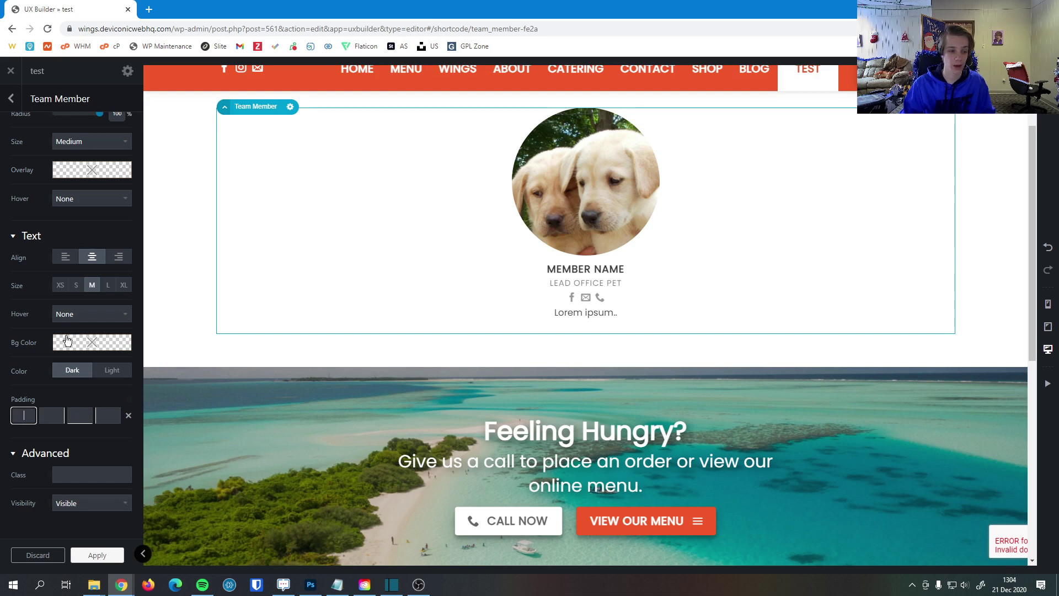
# Give the text area a mauve background colour, rgba(146,106,106,0.92).
pyautogui.click(90, 343)
pyautogui.click(99, 392)
pyautogui.click(78, 390)
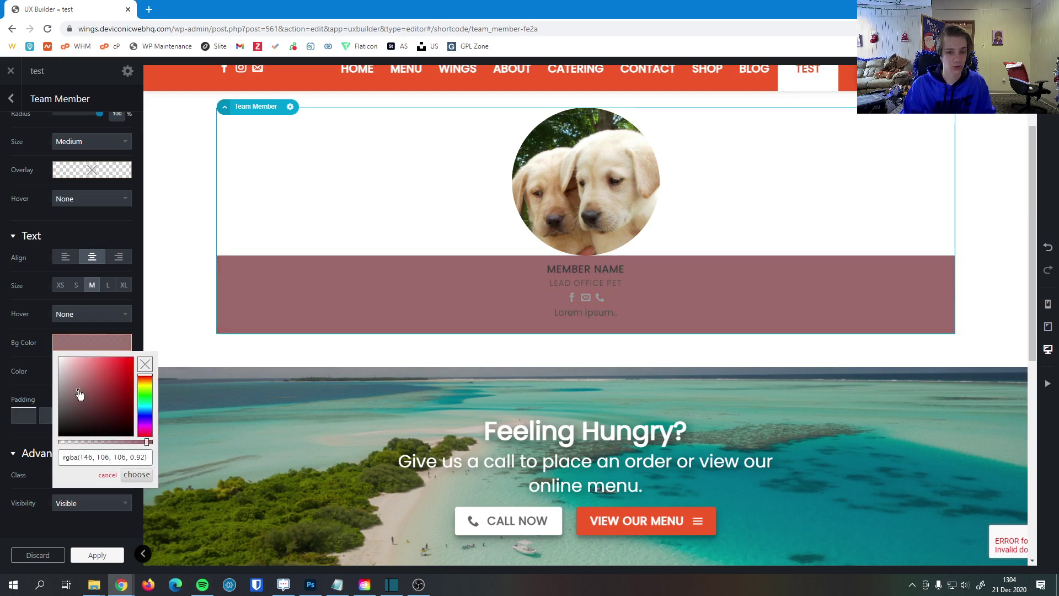
pyautogui.click(137, 475)
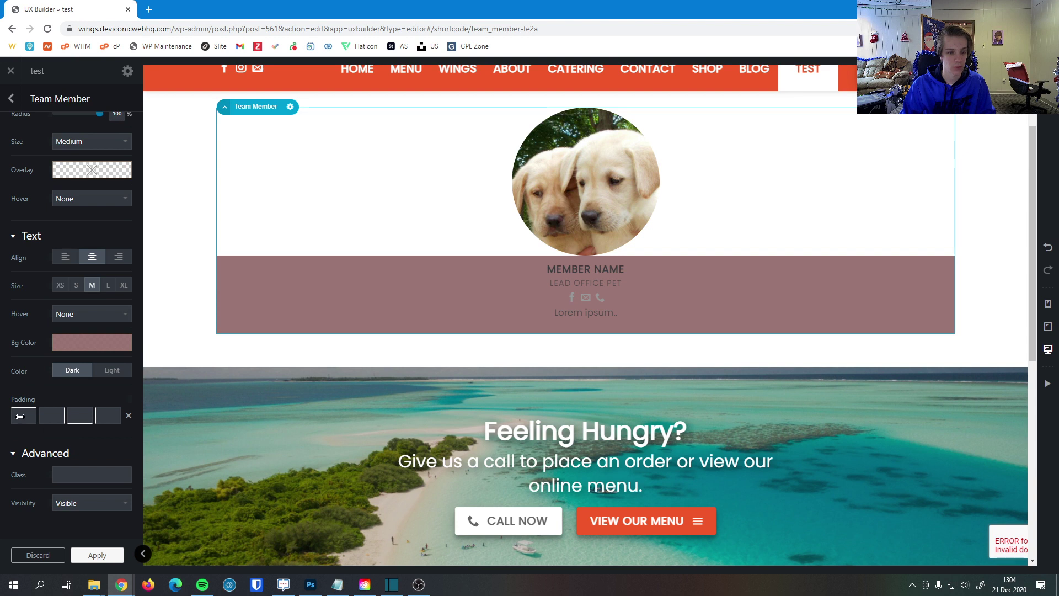
# Enter 20px in the top, right, bottom and left padding boxes.
pyautogui.click(19, 417)
pyautogui.write('20')
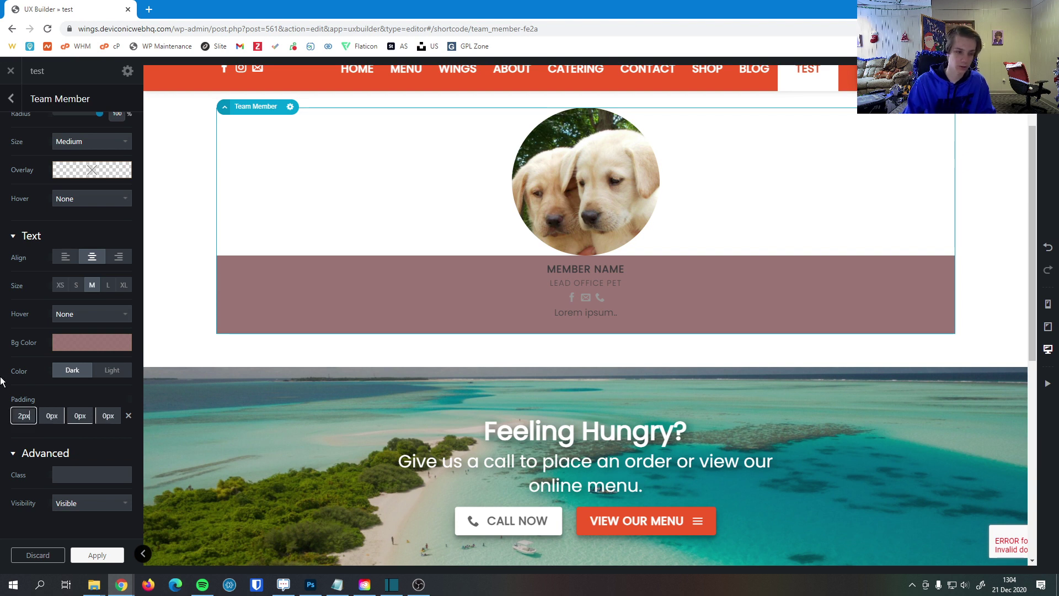
pyautogui.press('Tab')
pyautogui.write('20')
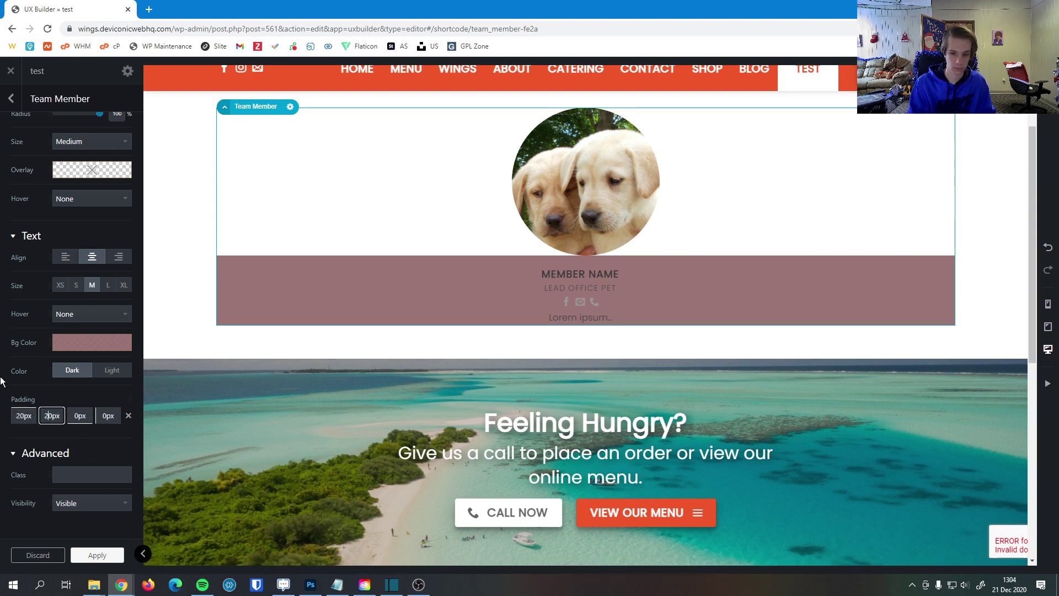
pyautogui.press('Tab')
pyautogui.press('Tab')
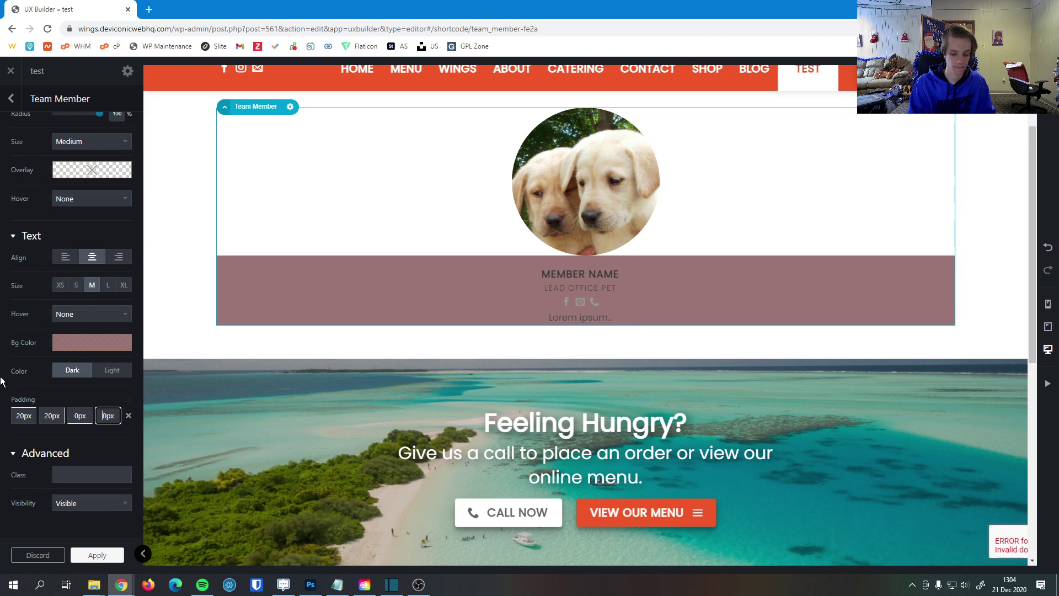
pyautogui.write('20')
pyautogui.hotkey('shift', 'Tab')
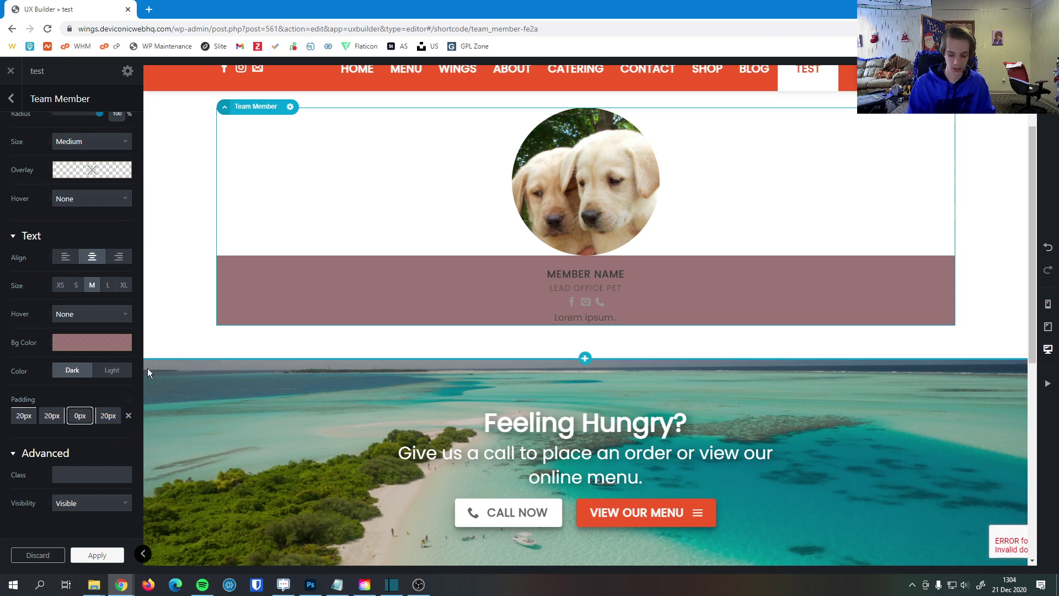
pyautogui.write('20')
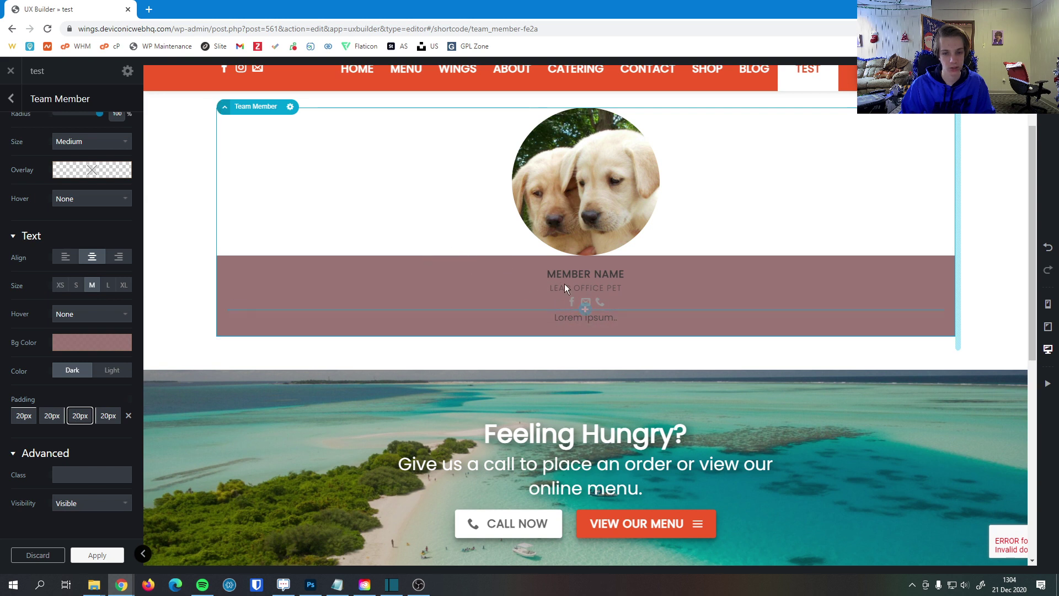
pyautogui.moveTo(23, 415)
pyautogui.mouseDown()
pyautogui.moveTo(6, 402)
pyautogui.moveTo(72, 411)
pyautogui.moveTo(28, 419)
pyautogui.mouseUp()
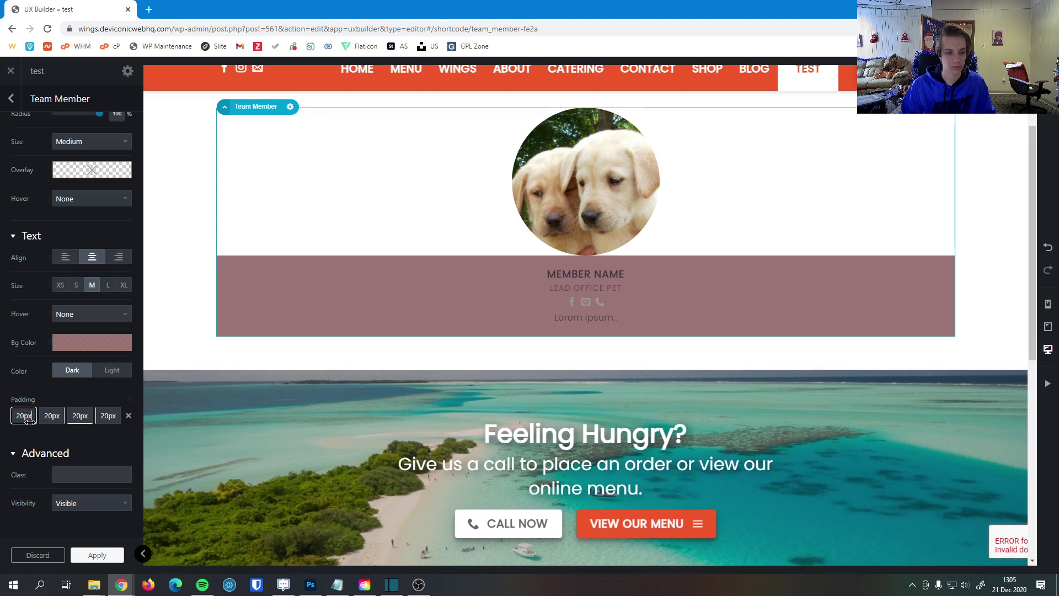
pyautogui.click(83, 481)
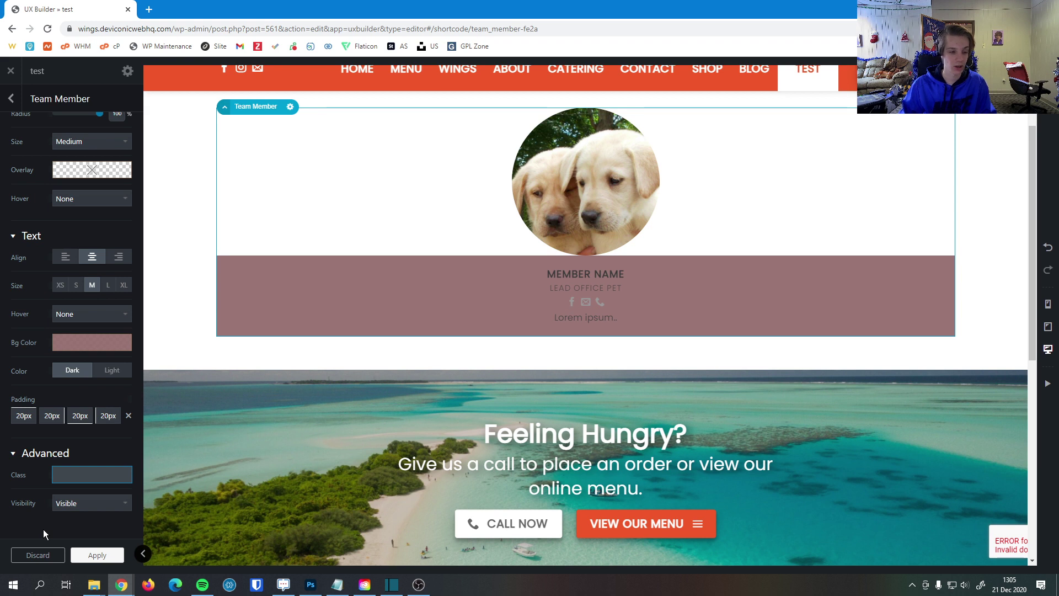
pyautogui.click(80, 504)
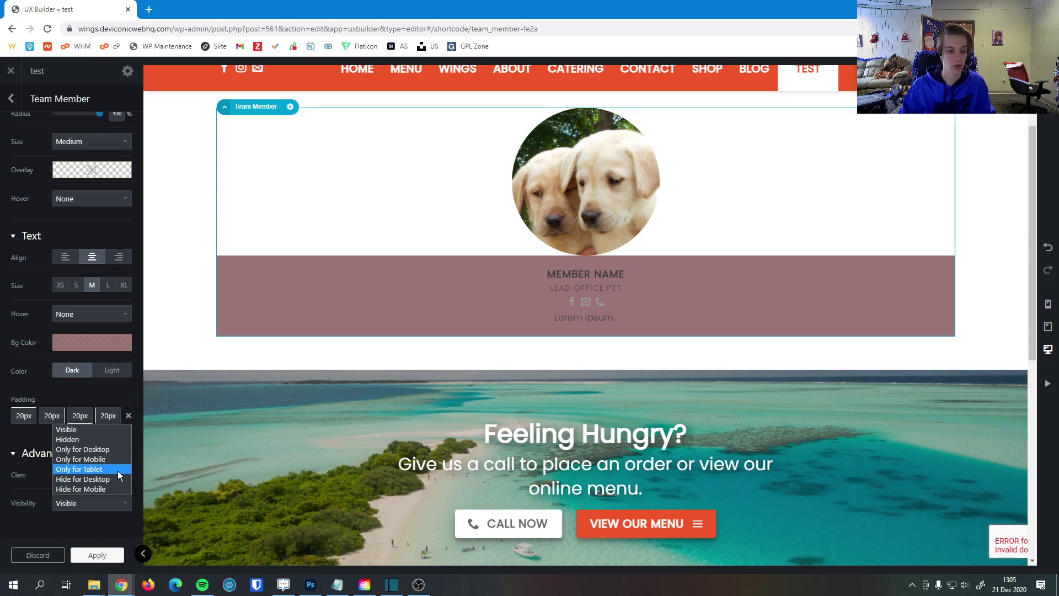
pyautogui.click(78, 429)
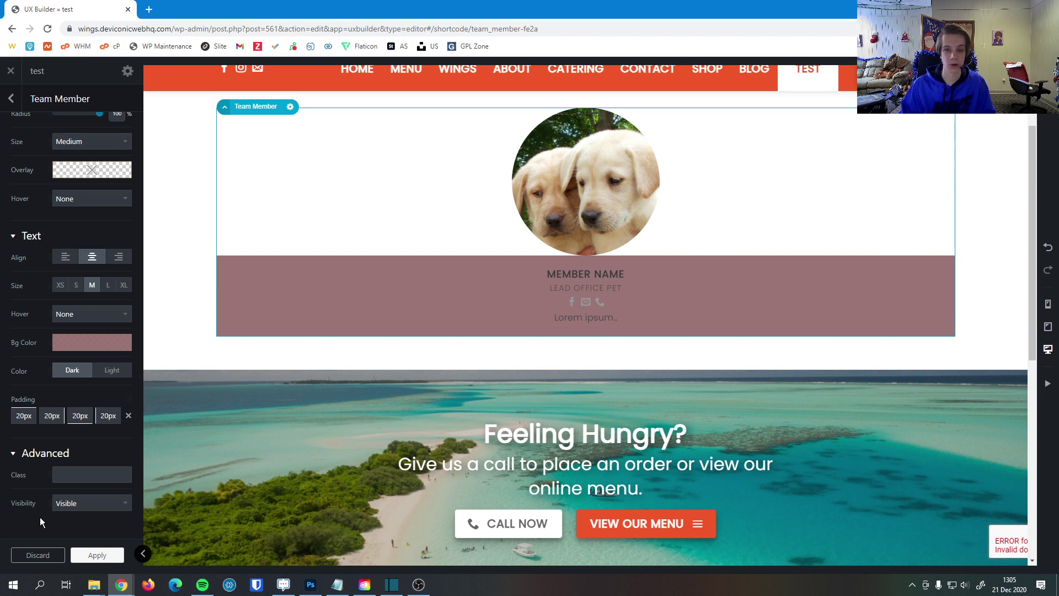
pyautogui.scroll(15, 42, 518)
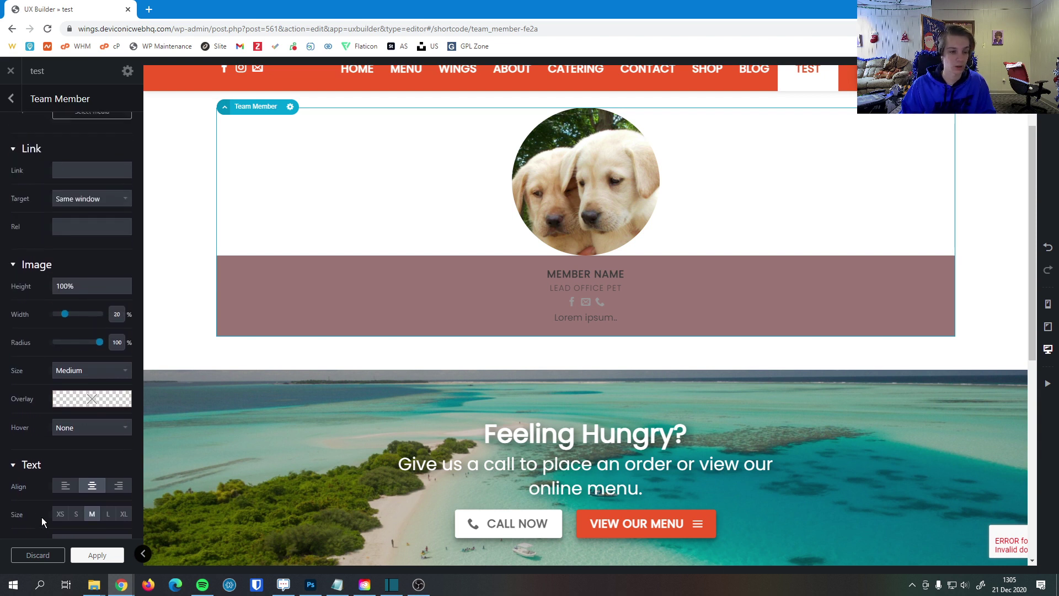
pyautogui.scroll(4, 39, 481)
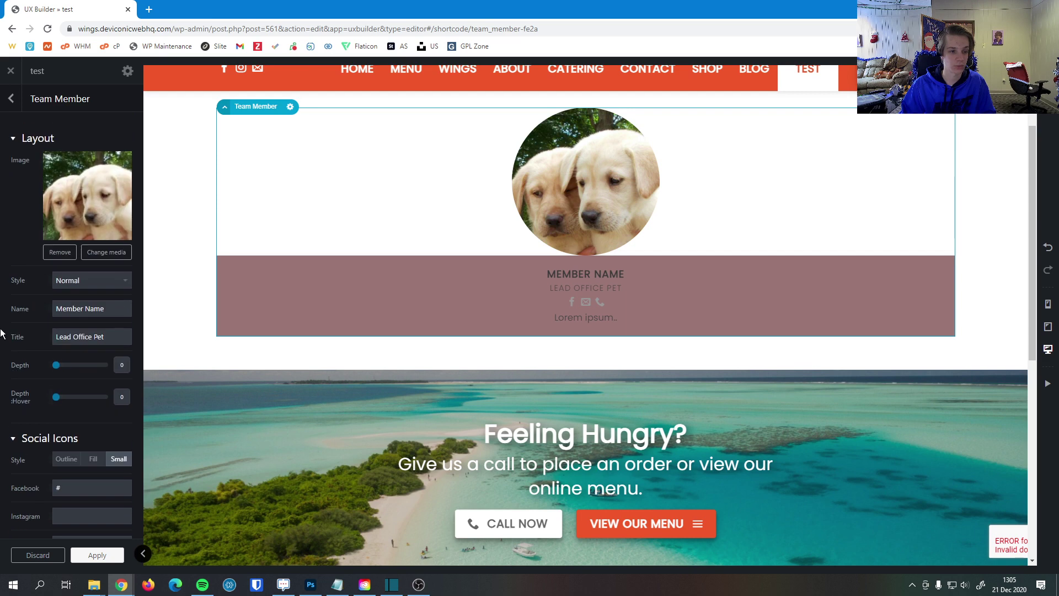